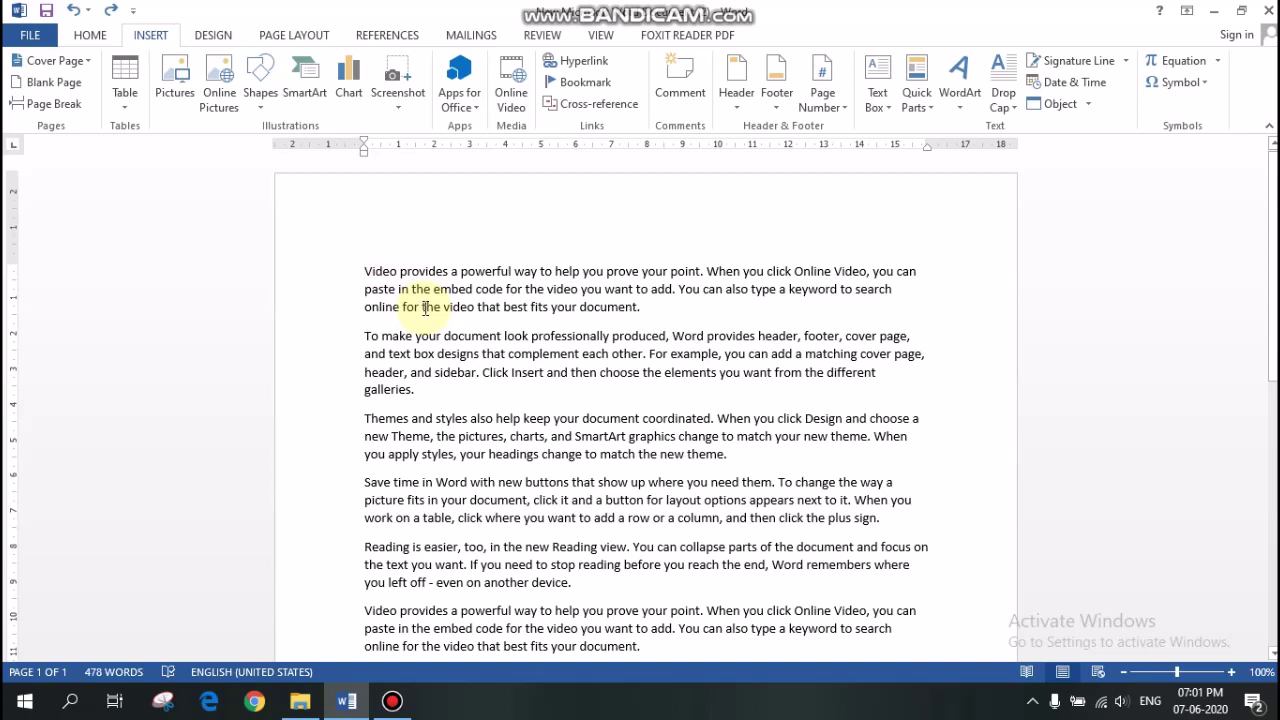
# Configure a drop cap for the first paragraph with the Dropped position and 2 lines to drop
pyautogui.click(366, 271)
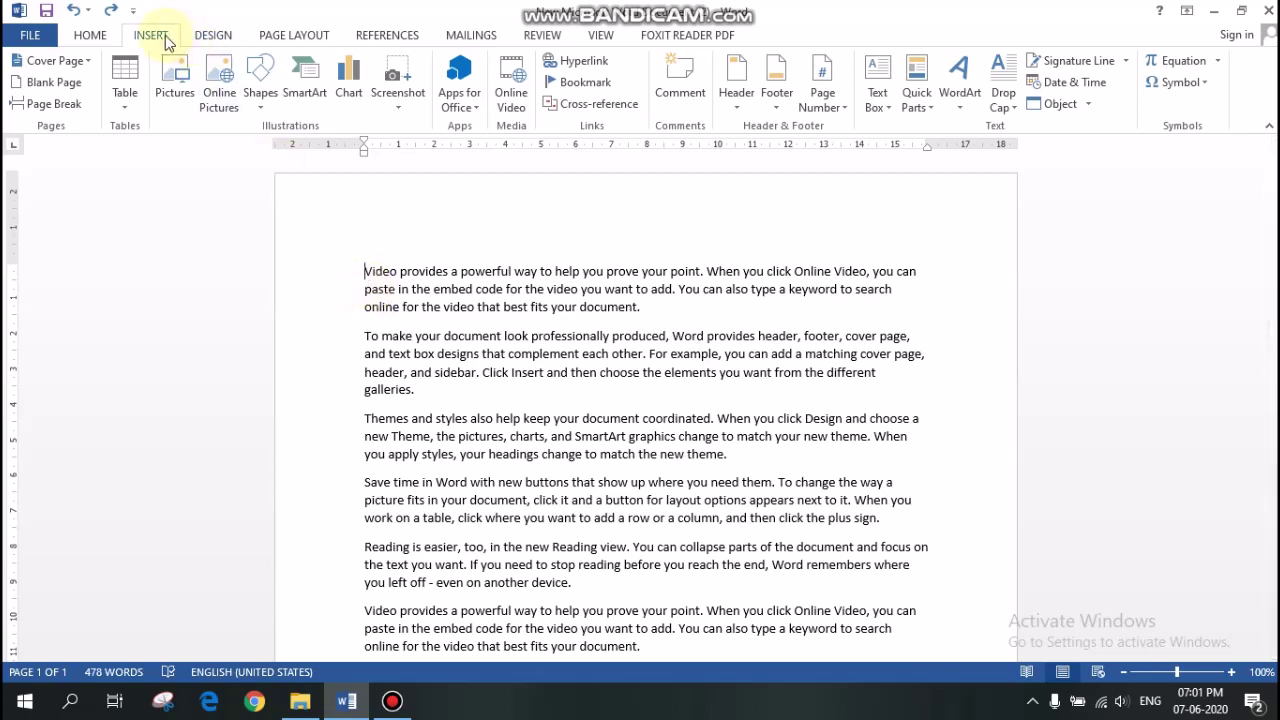
pyautogui.click(1005, 100)
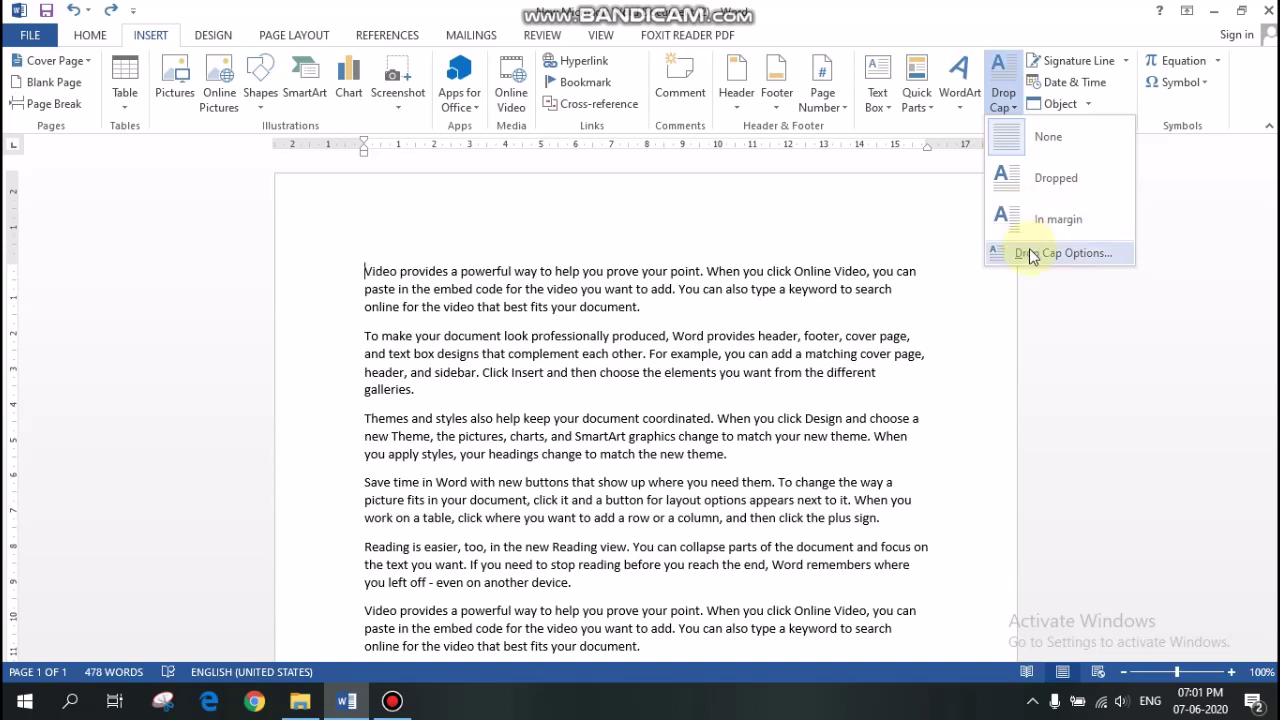
pyautogui.click(1029, 253)
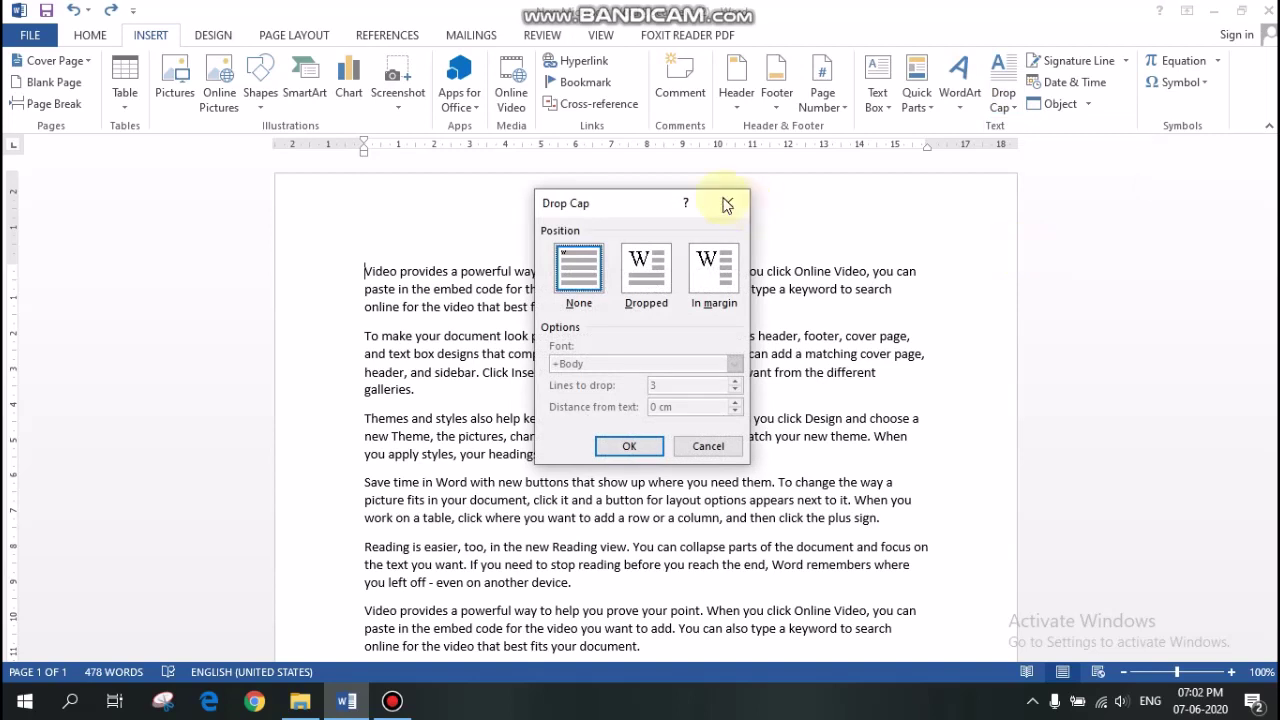
pyautogui.moveTo(654, 206); pyautogui.dragTo(857, 183)
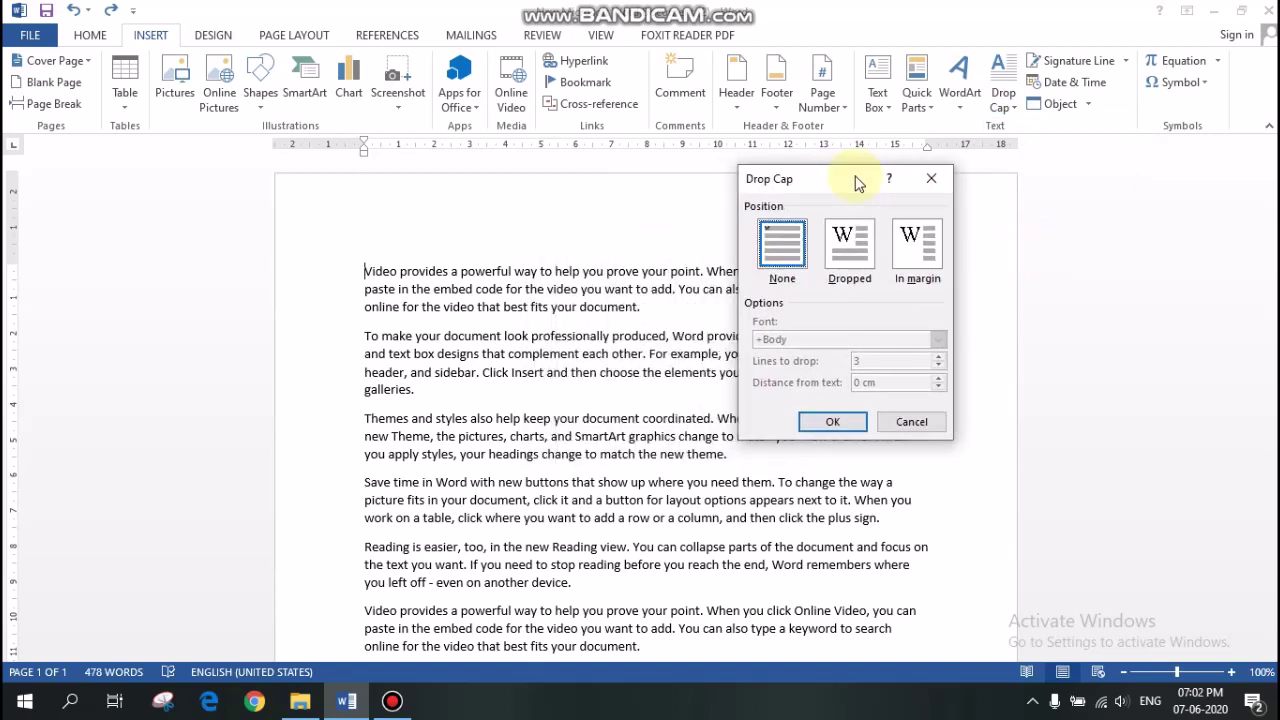
pyautogui.click(857, 262)
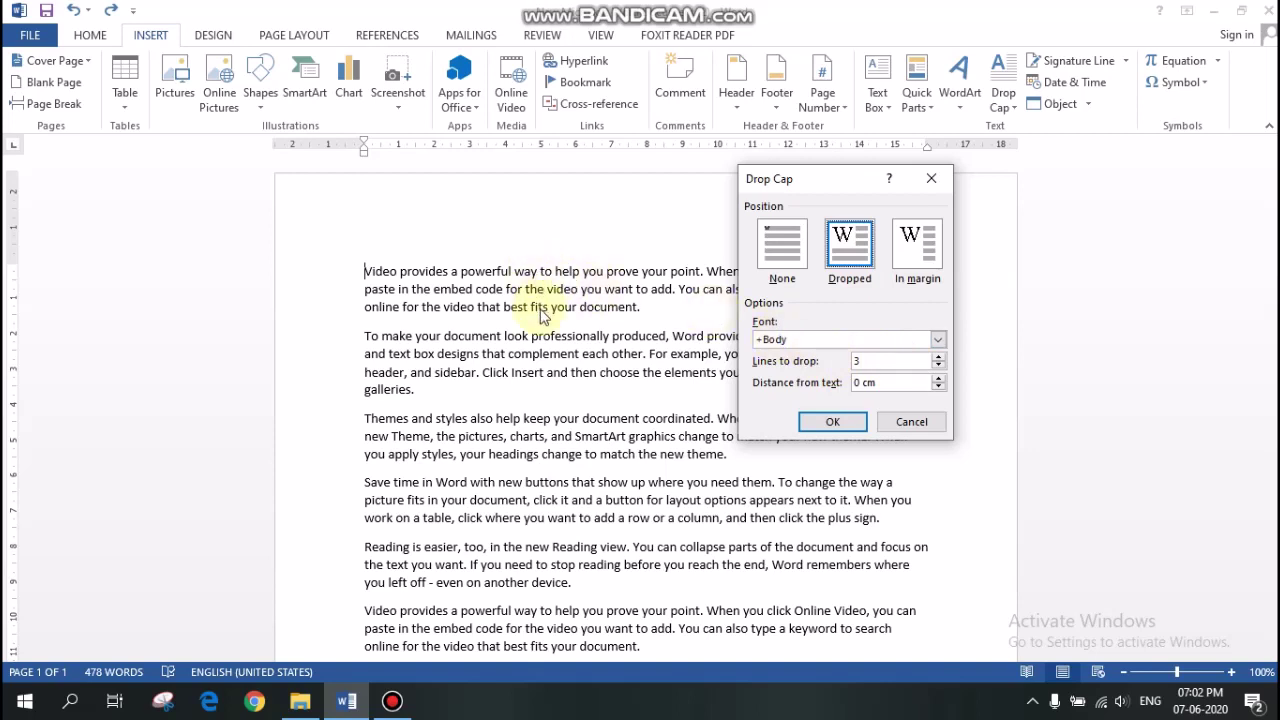
pyautogui.click(938, 356)
pyautogui.click(941, 366)
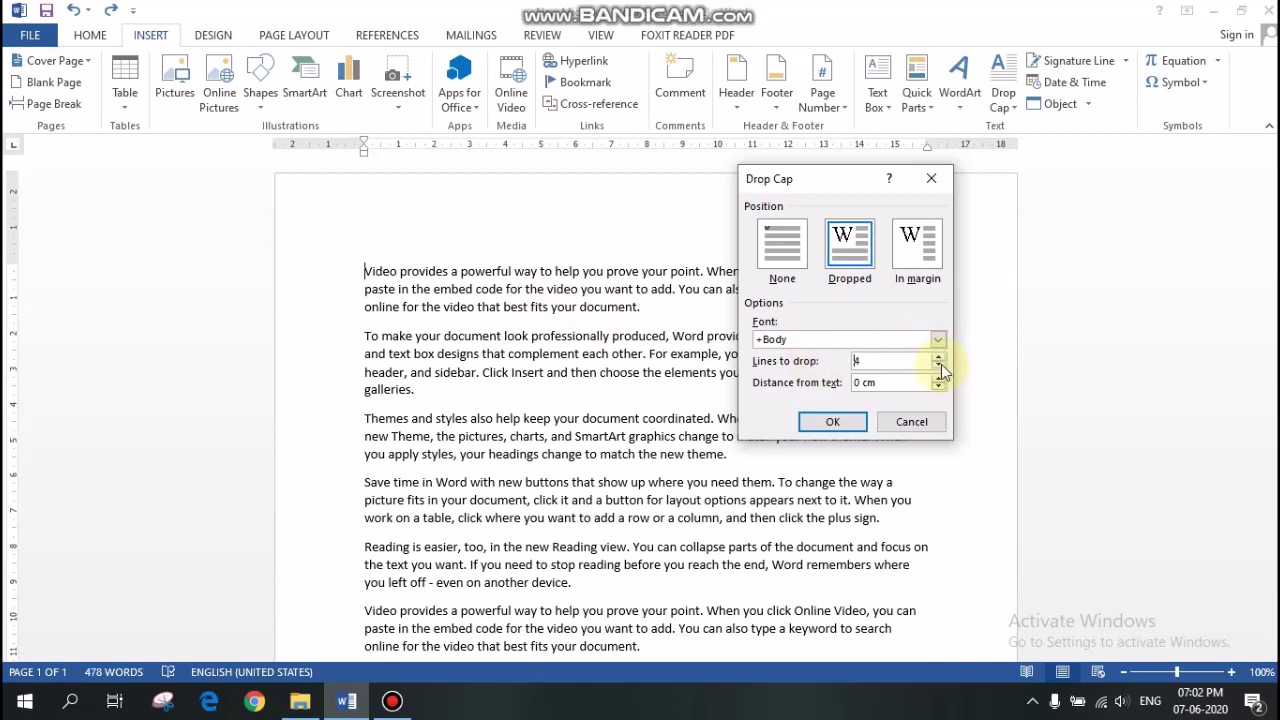
pyautogui.click(941, 366)
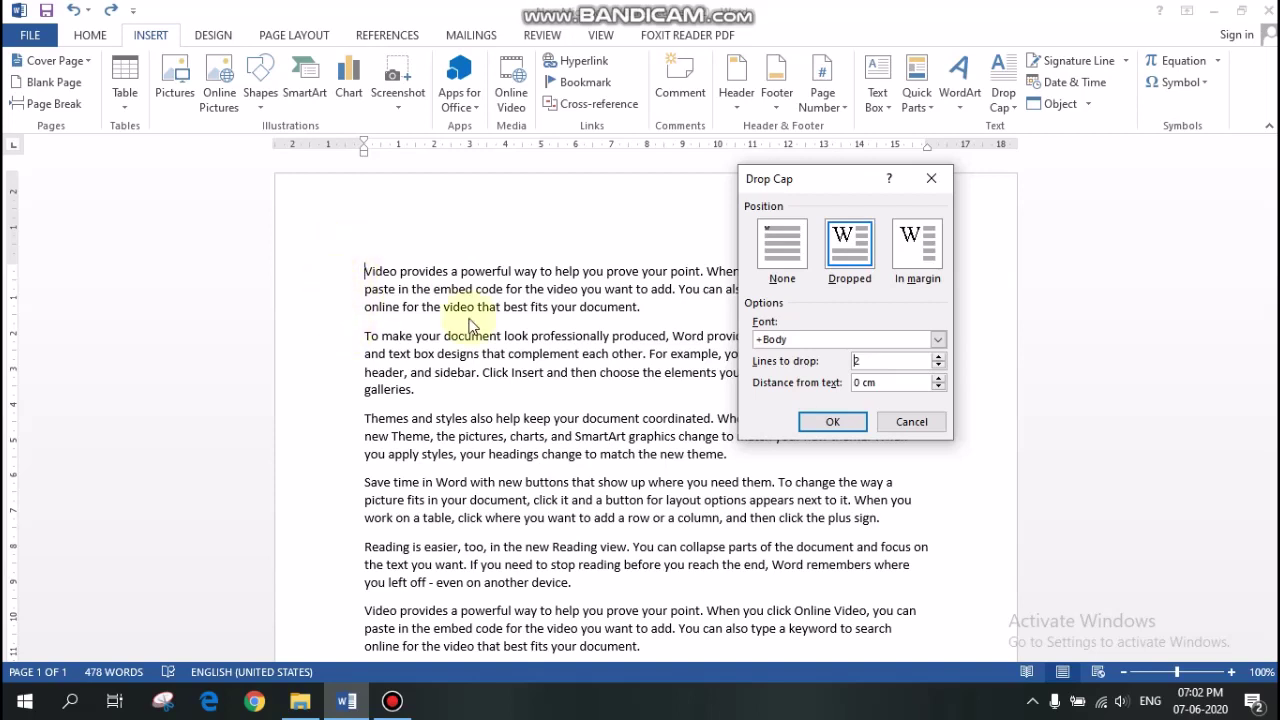
# Set the drop cap's distance from text to 1 cm and apply it to the first paragraph
pyautogui.click(938, 377)
pyautogui.click(938, 377)
pyautogui.click(938, 377)
pyautogui.click(938, 377)
pyautogui.click(938, 377)
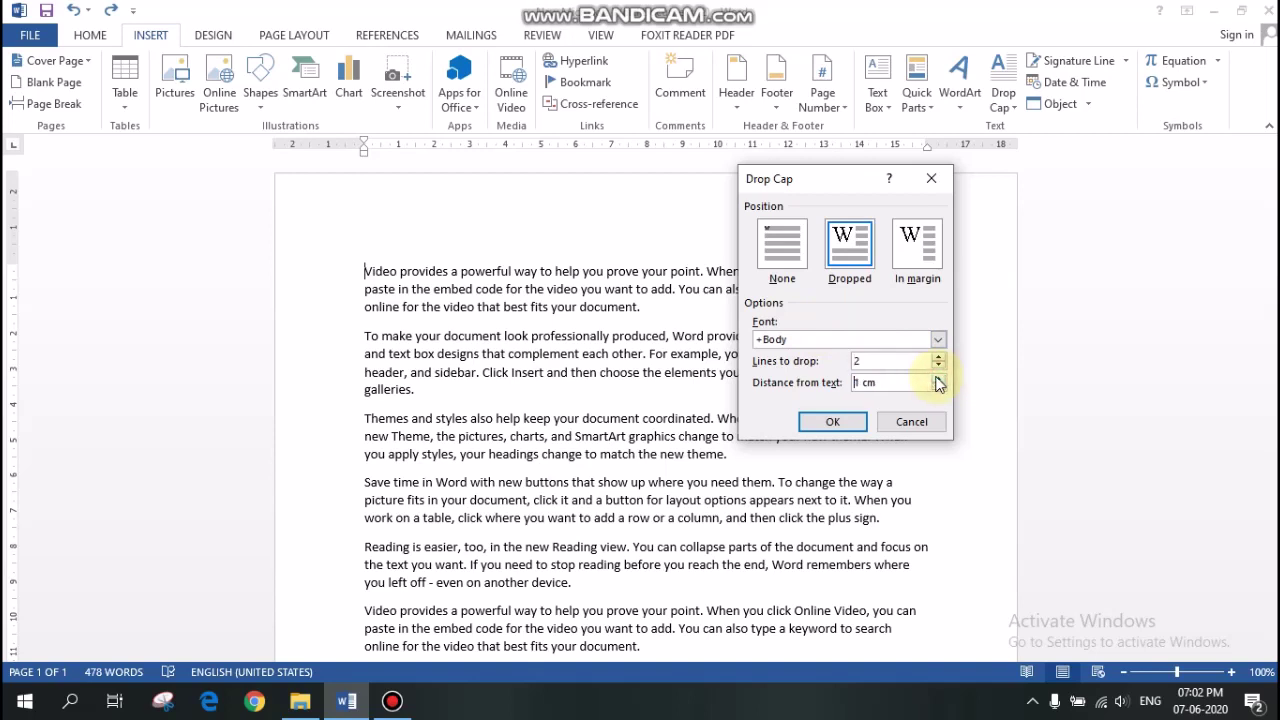
pyautogui.click(833, 422)
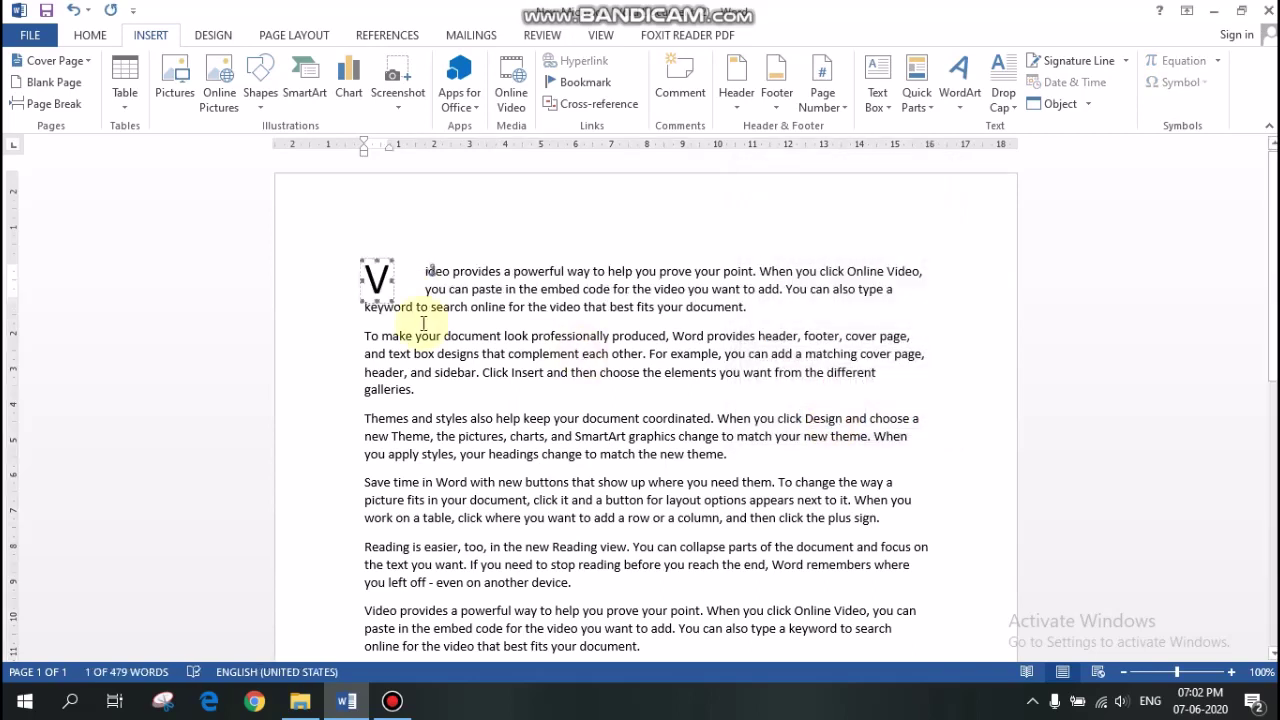
# Change the first paragraph's drop cap position to In margin
pyautogui.click(358, 278)
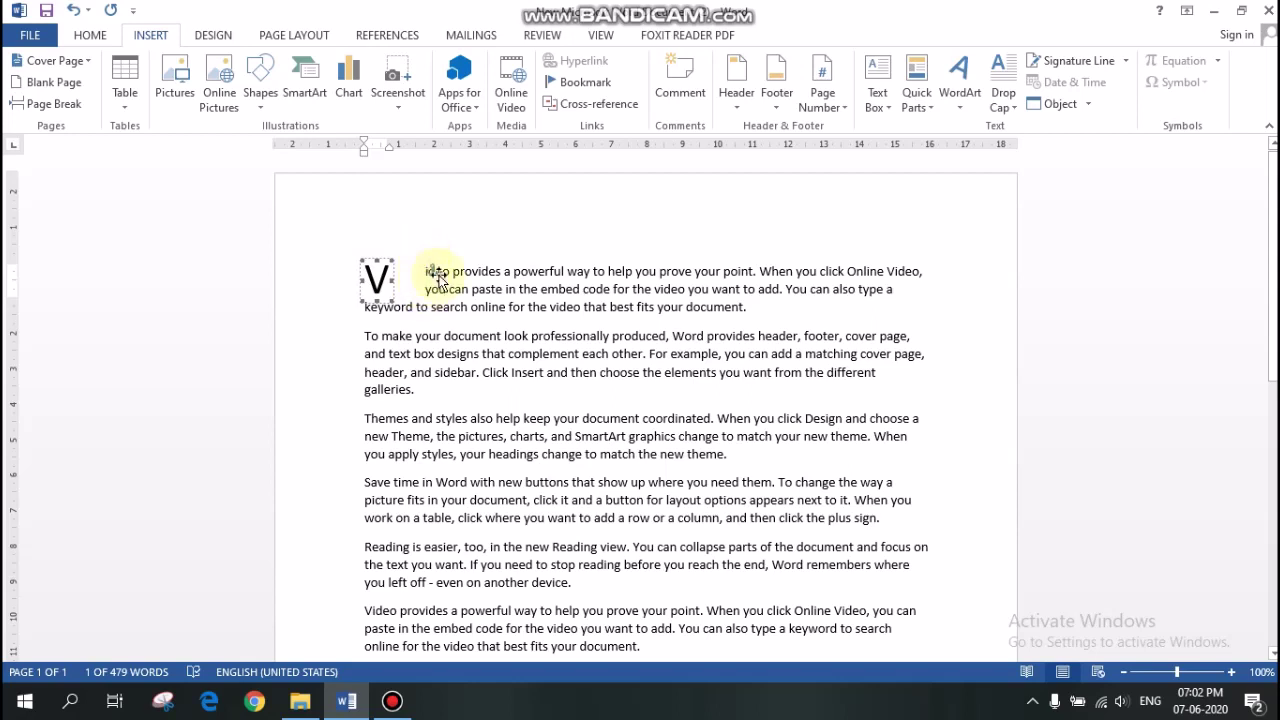
pyautogui.click(1003, 100)
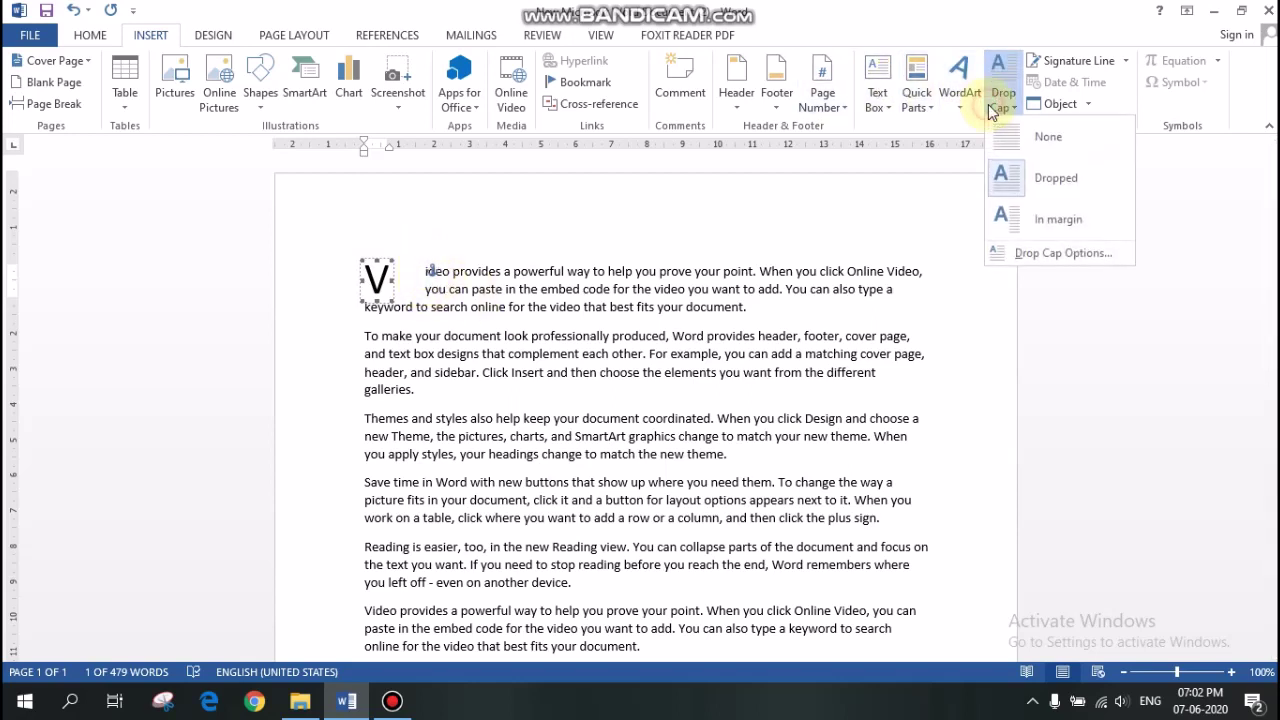
pyautogui.click(1016, 220)
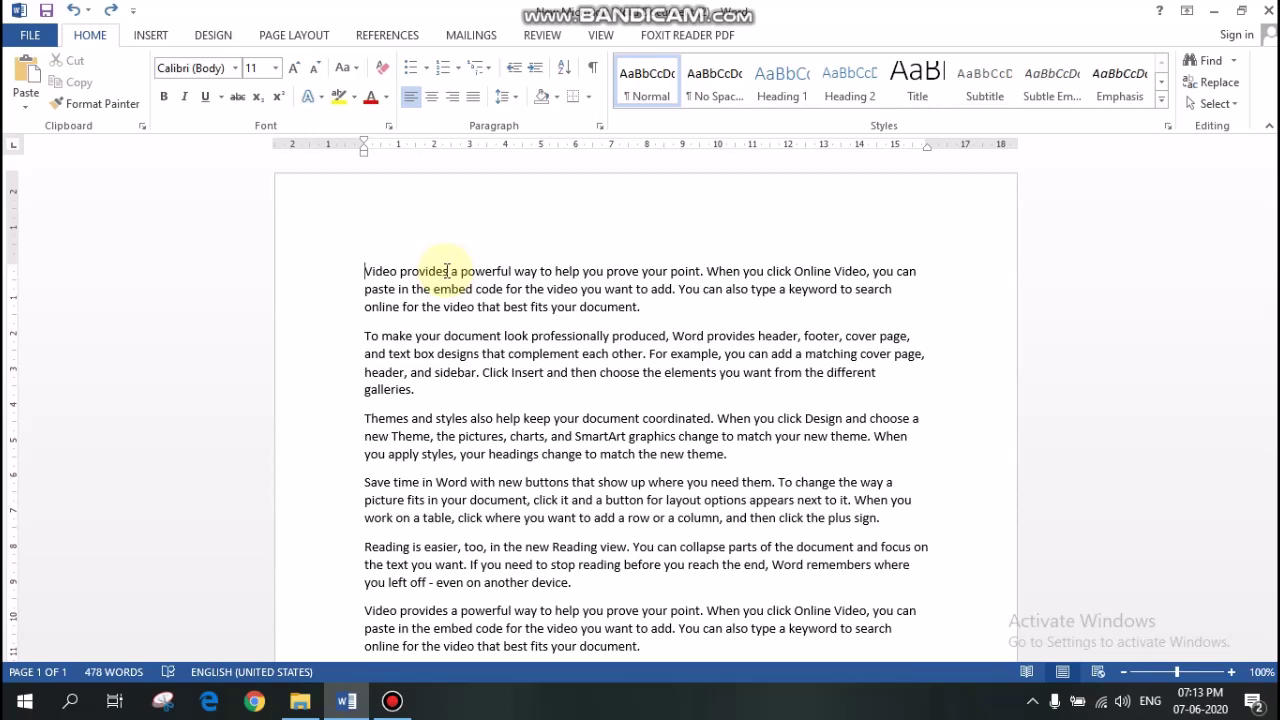
# Insert the picture images.jpg from the Desktop at the start of the first paragraph
pyautogui.click(154, 37)
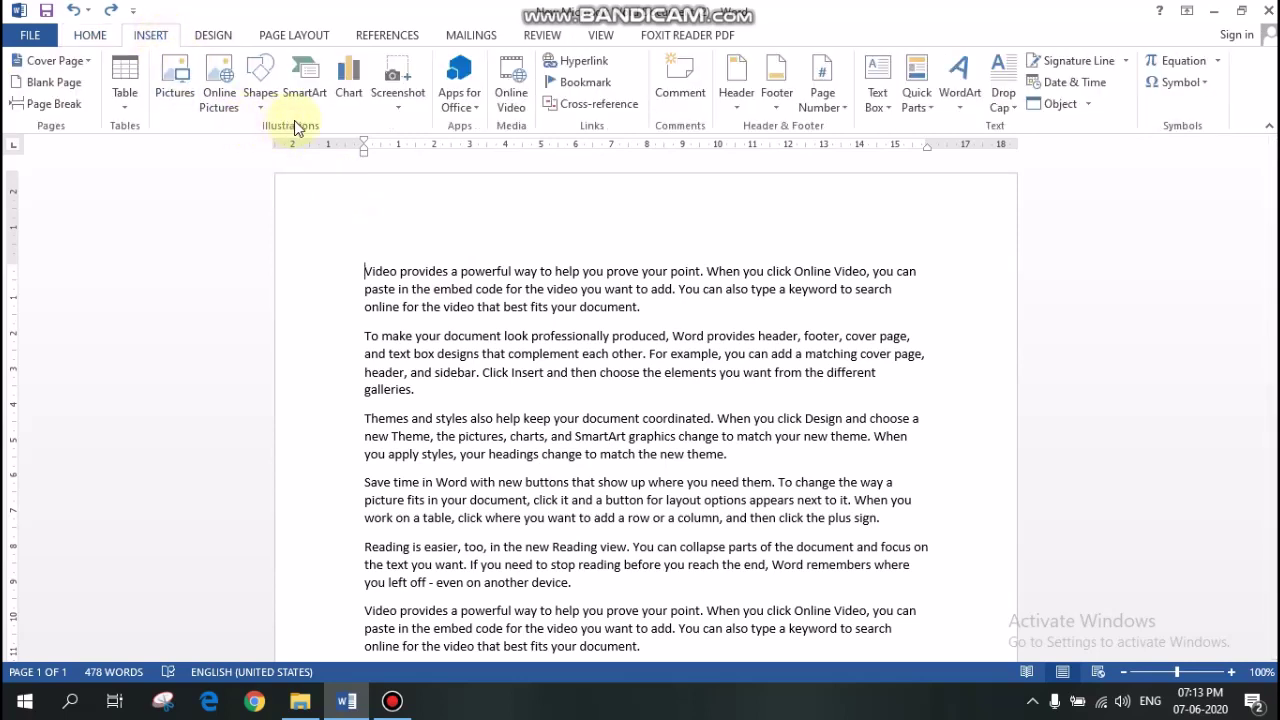
pyautogui.click(172, 78)
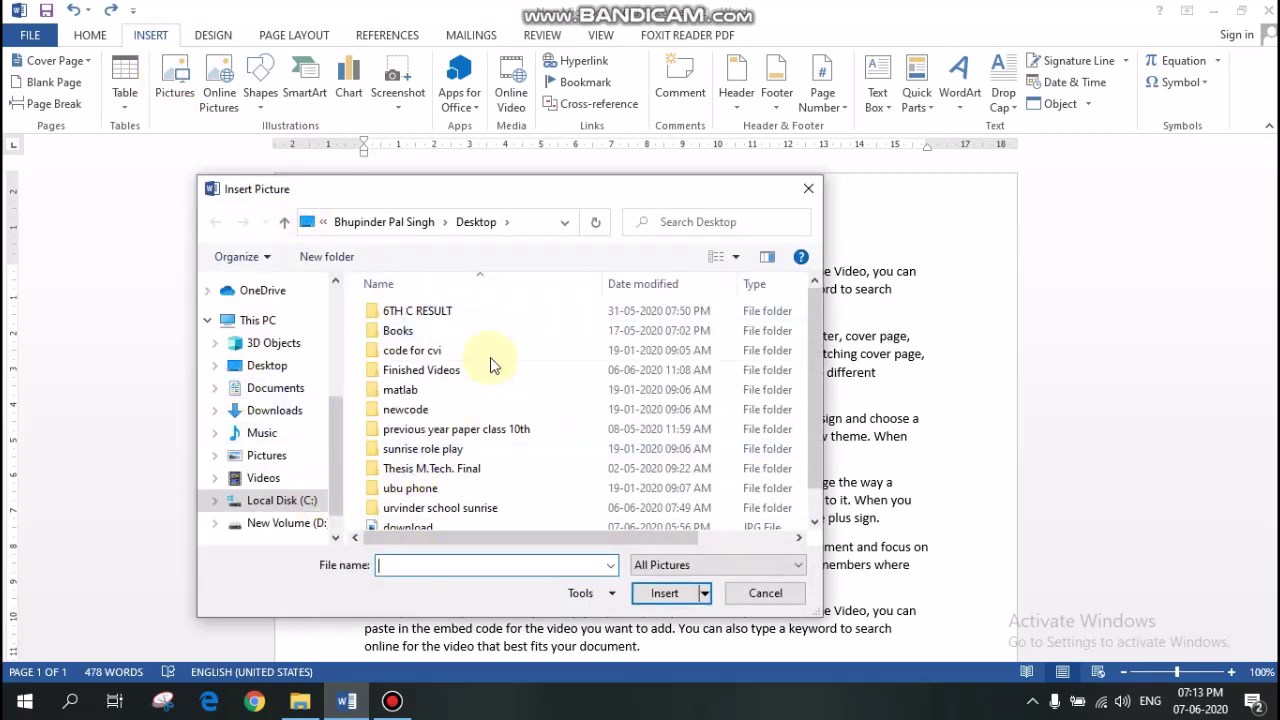
pyautogui.write('im')
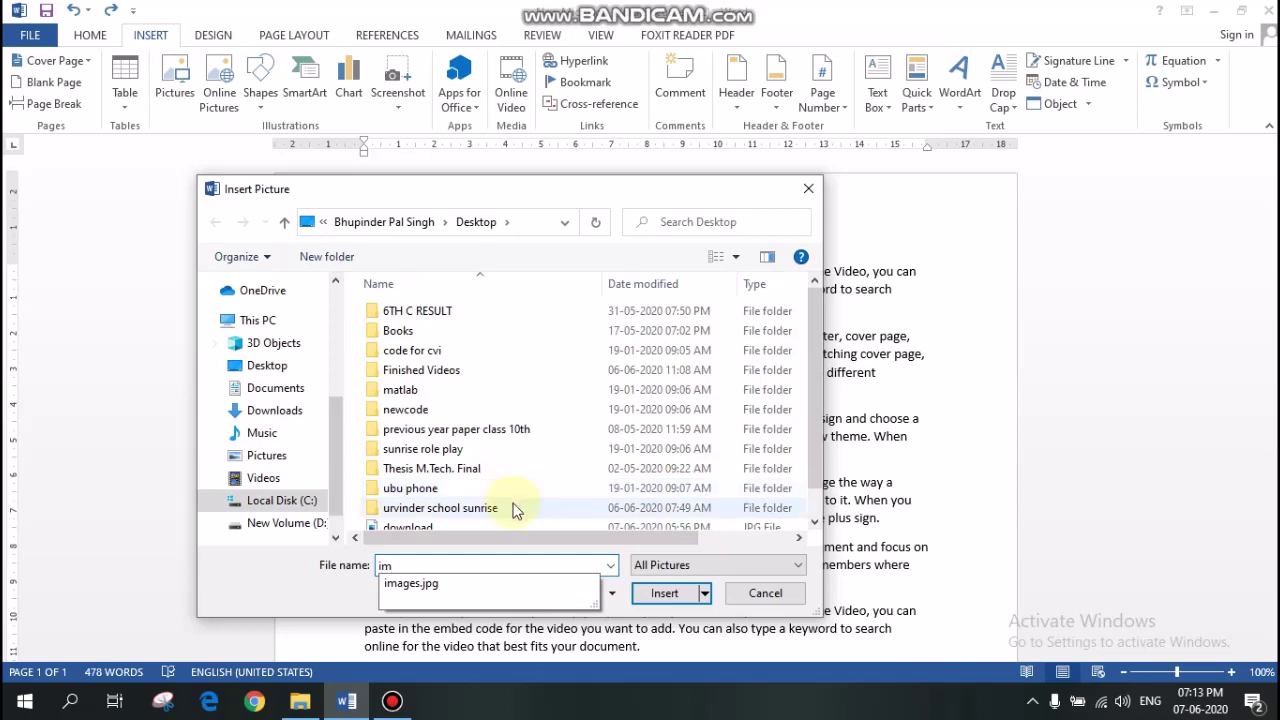
pyautogui.click(540, 584)
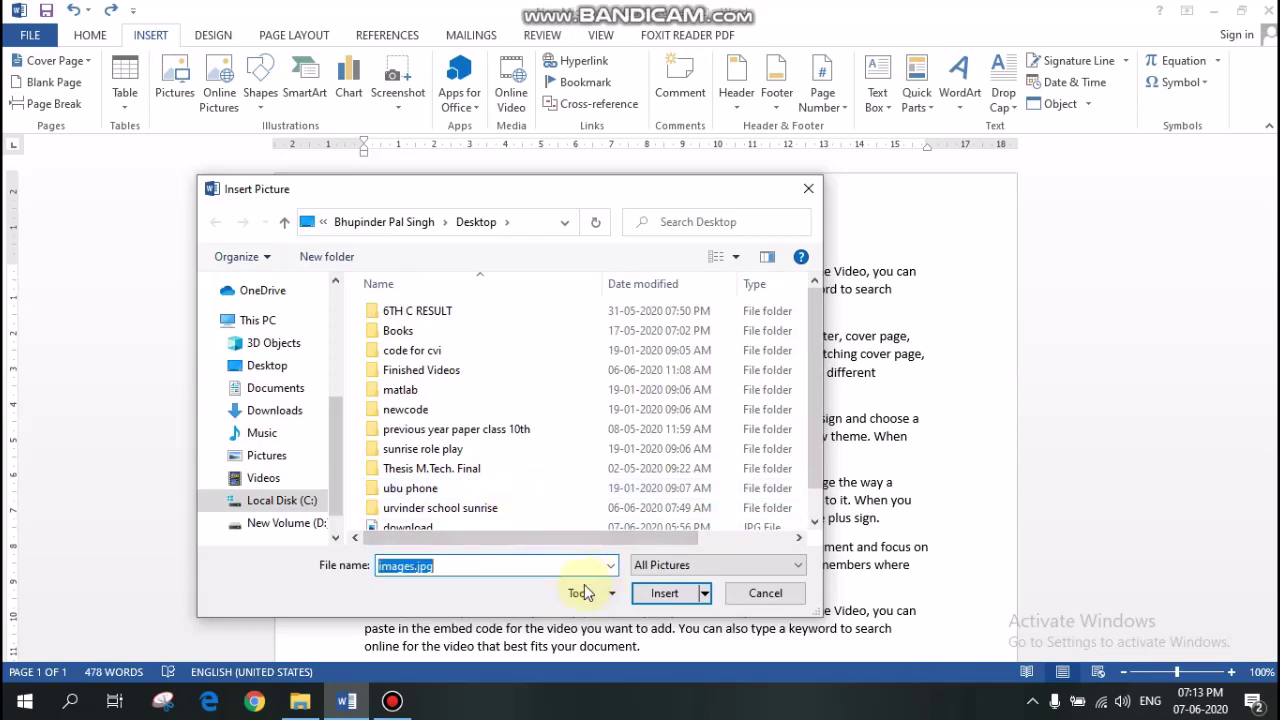
pyautogui.click(662, 594)
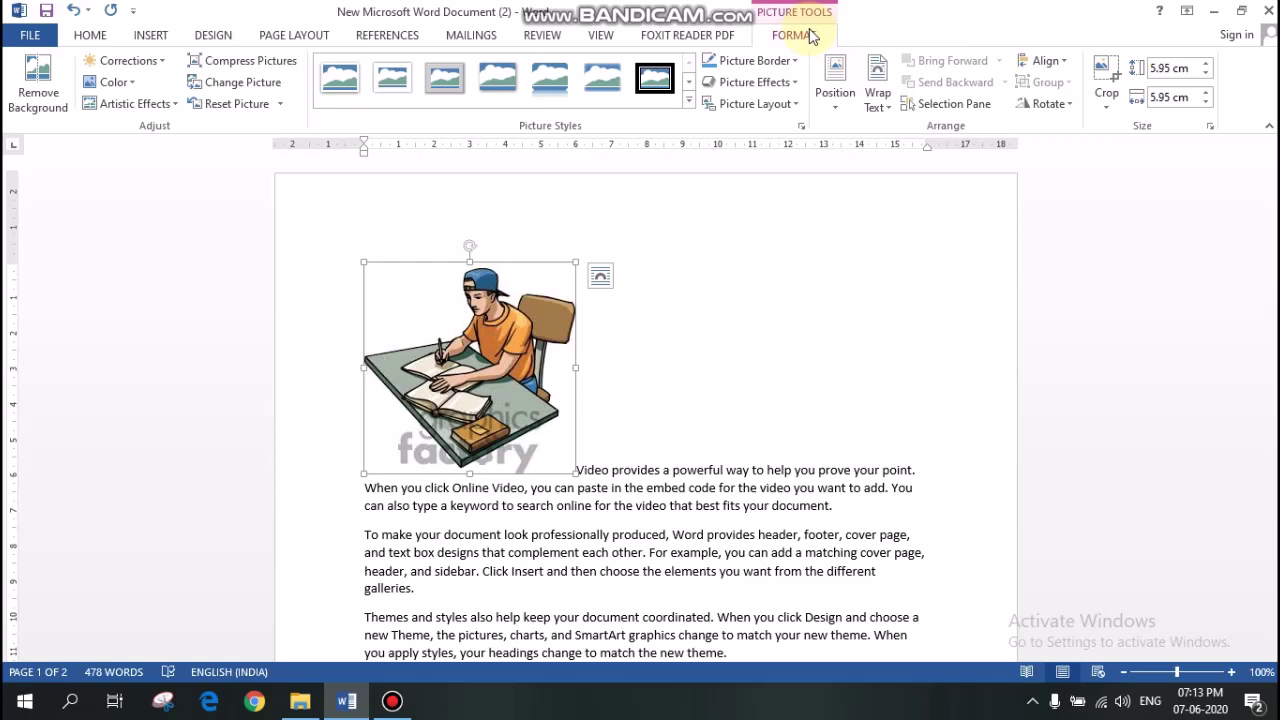
# Apply In Line with Text wrapping to the inserted picture and deselect it
pyautogui.click(886, 105)
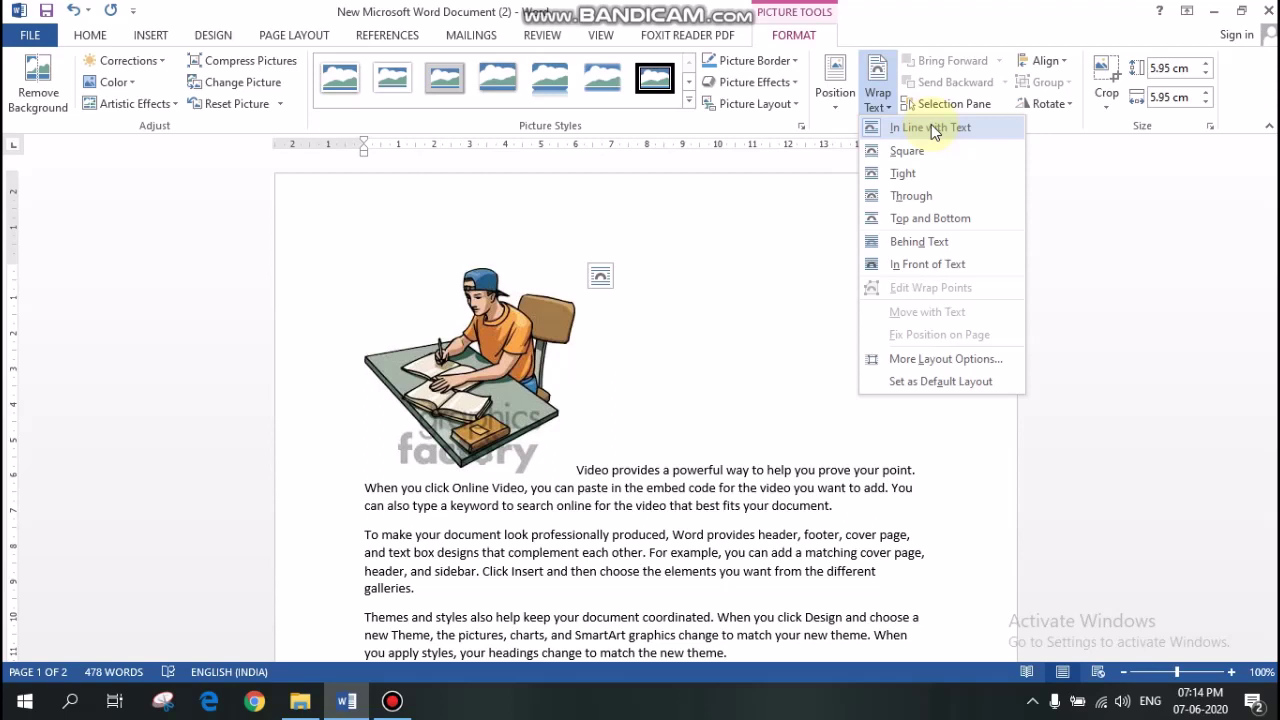
pyautogui.click(931, 126)
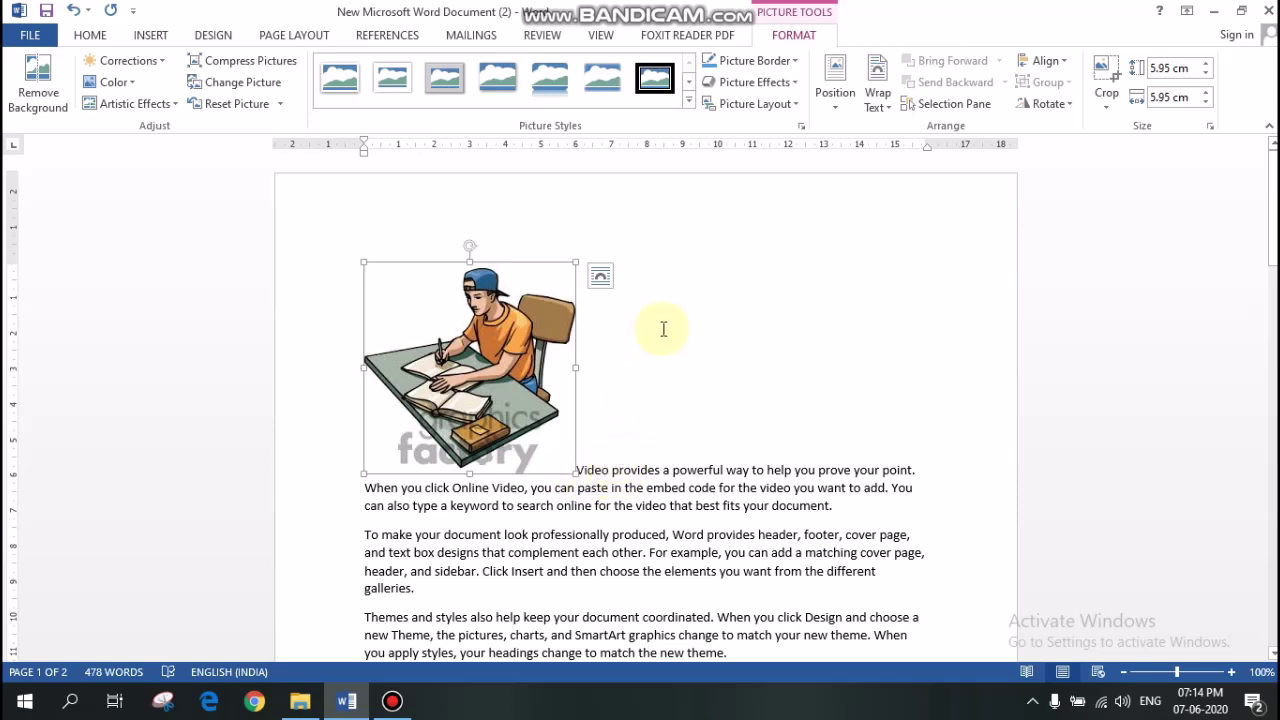
pyautogui.click(745, 360)
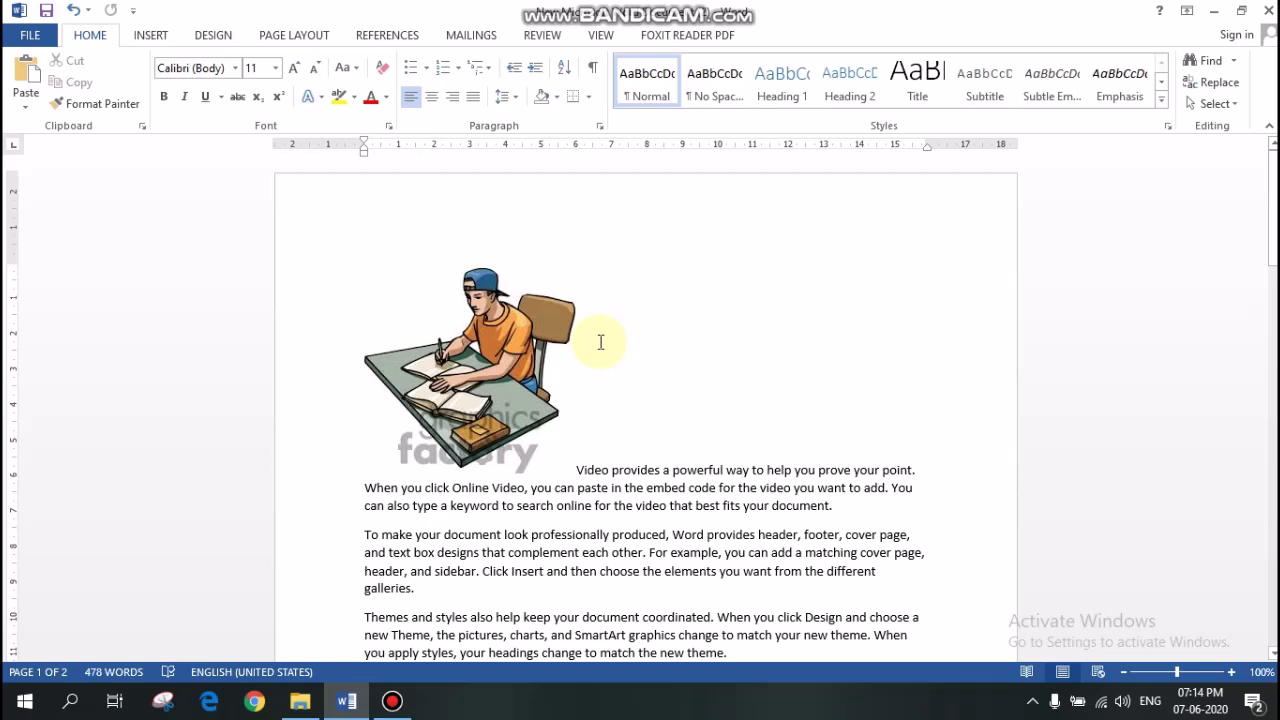
# Set the picture's text wrapping to In Front of Text
pyautogui.click(511, 347)
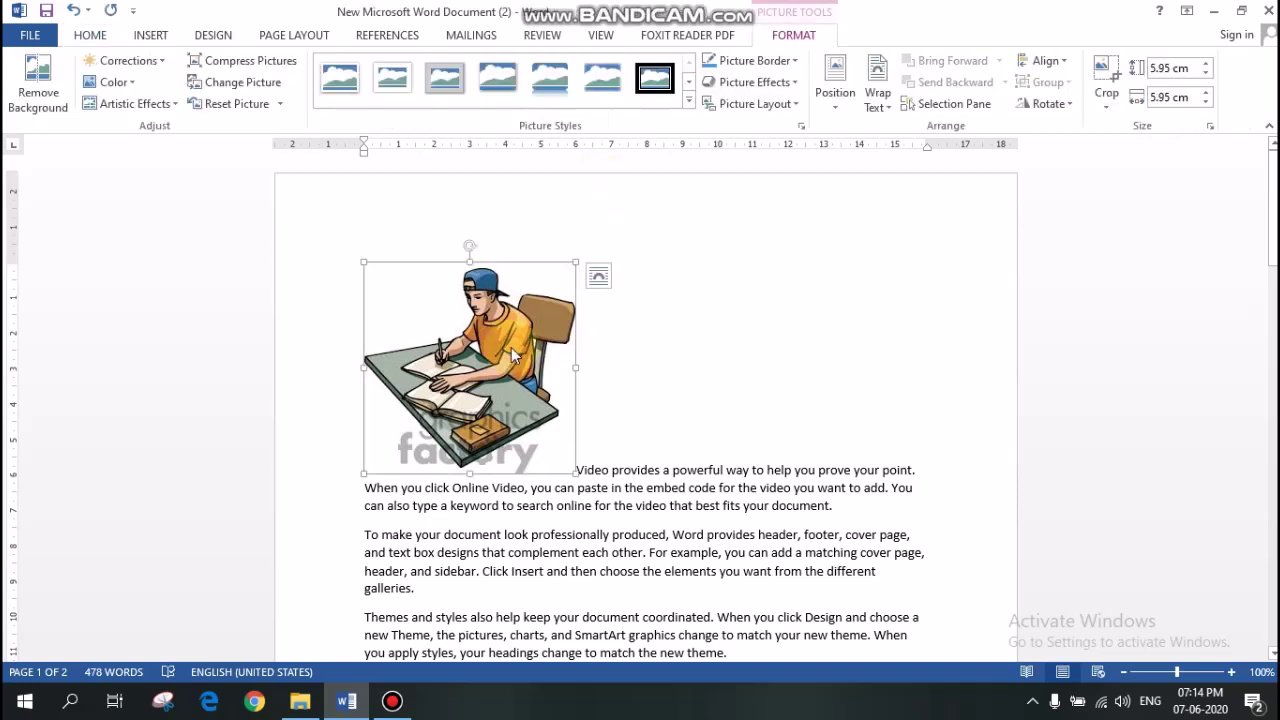
pyautogui.click(875, 106)
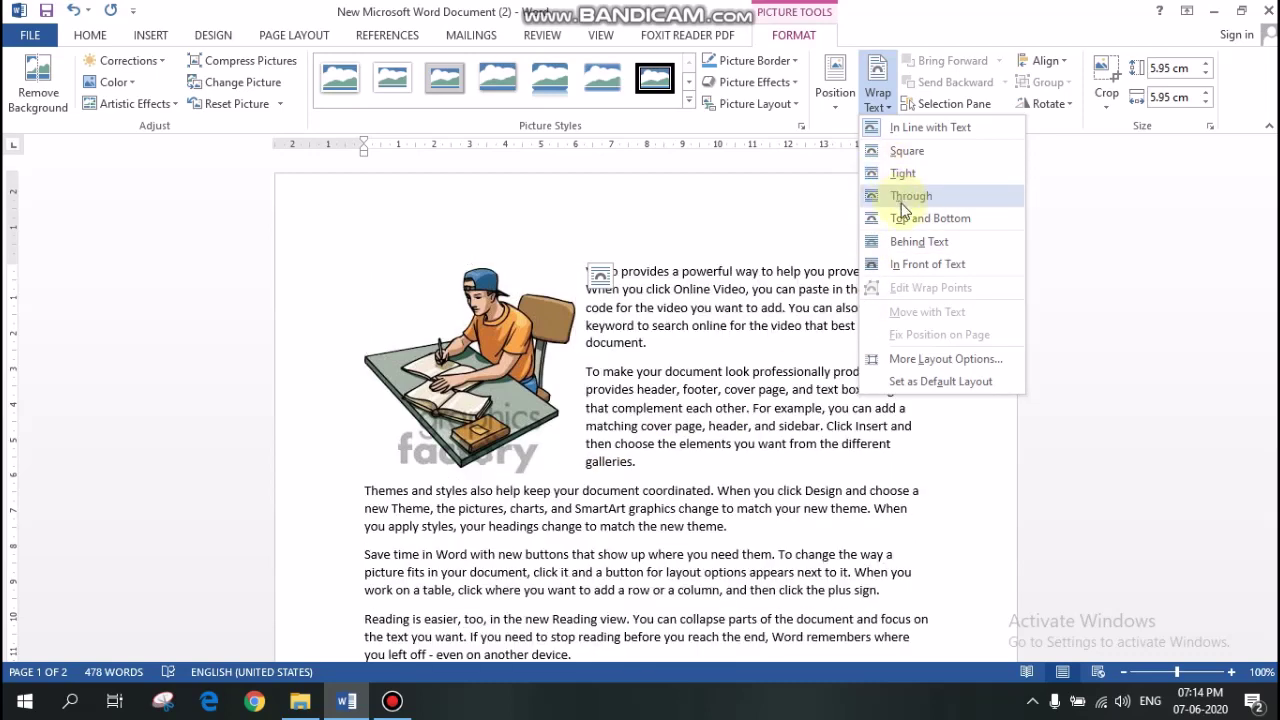
pyautogui.click(926, 268)
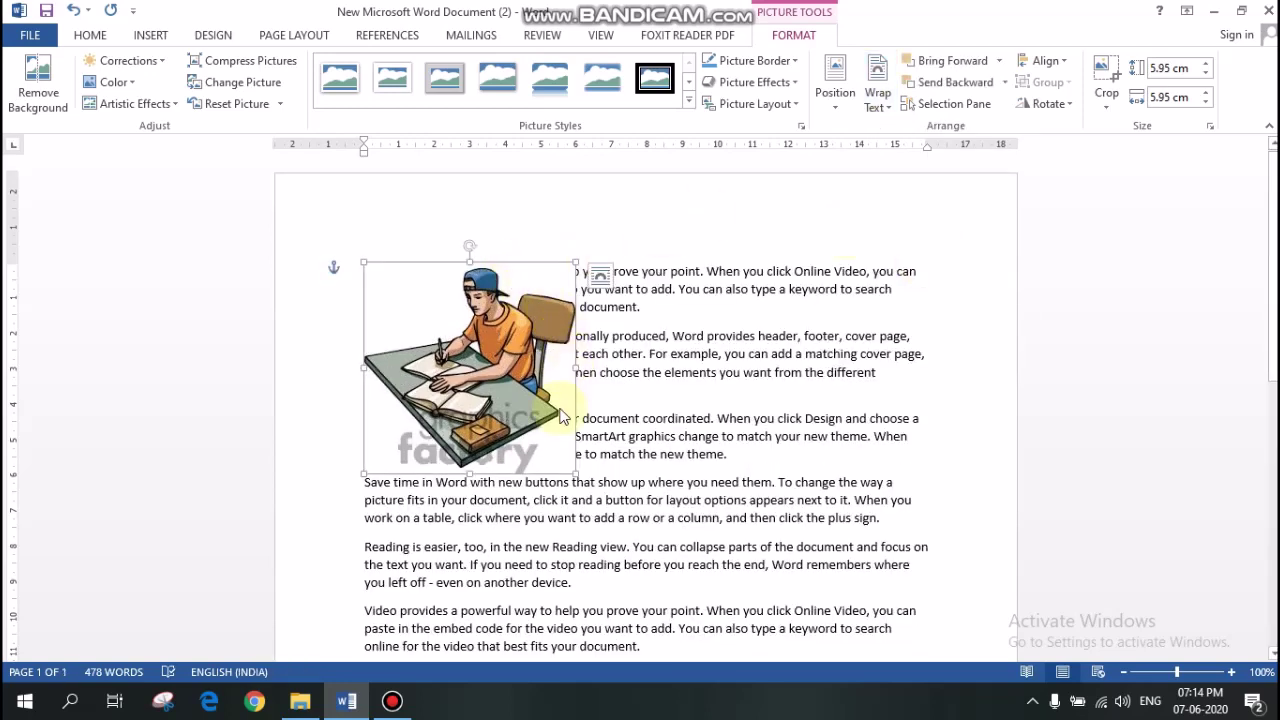
# Move the picture away from the page's beginning so it lies over the third to fifth paragraphs, right of their centre
pyautogui.click(460, 470)
pyautogui.moveTo(556, 462); pyautogui.dragTo(700, 421)
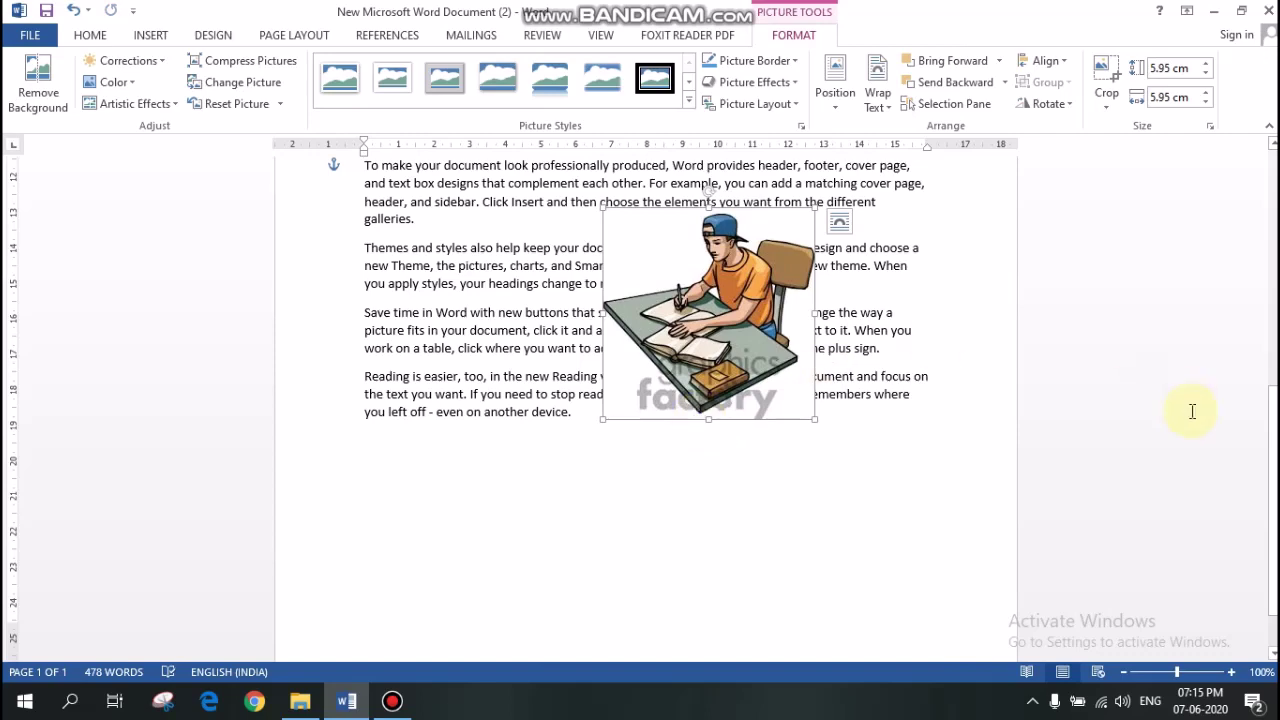
pyautogui.moveTo(1262, 431); pyautogui.dragTo(1272, 326)
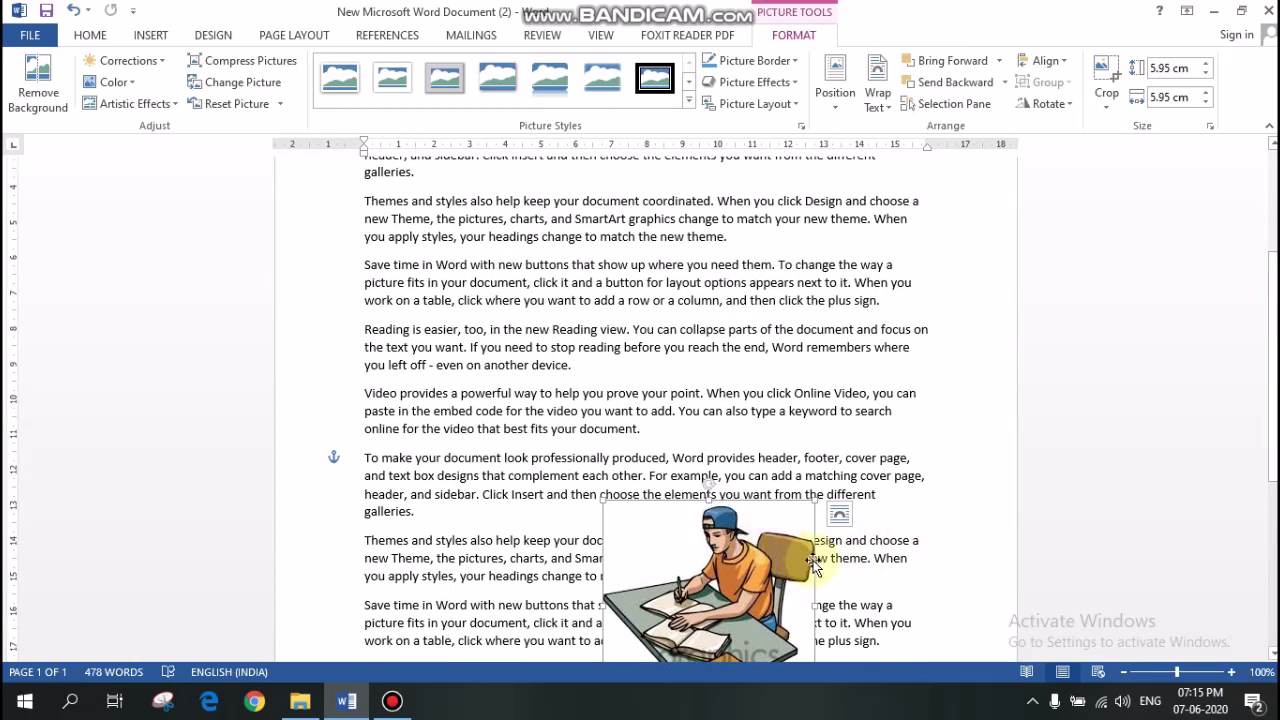
pyautogui.moveTo(815, 565); pyautogui.dragTo(776, 364)
pyautogui.scroll(3, 750, 290)
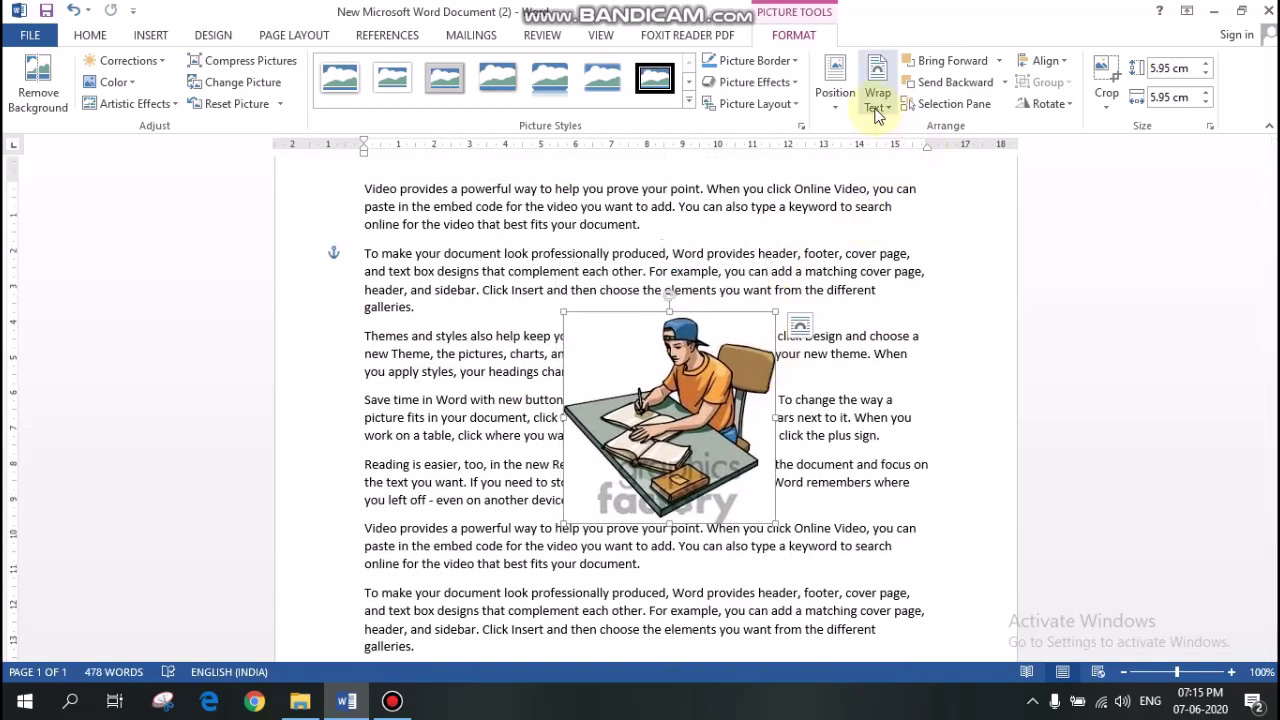
# Set the picture's text wrapping to Behind Text
pyautogui.click(876, 106)
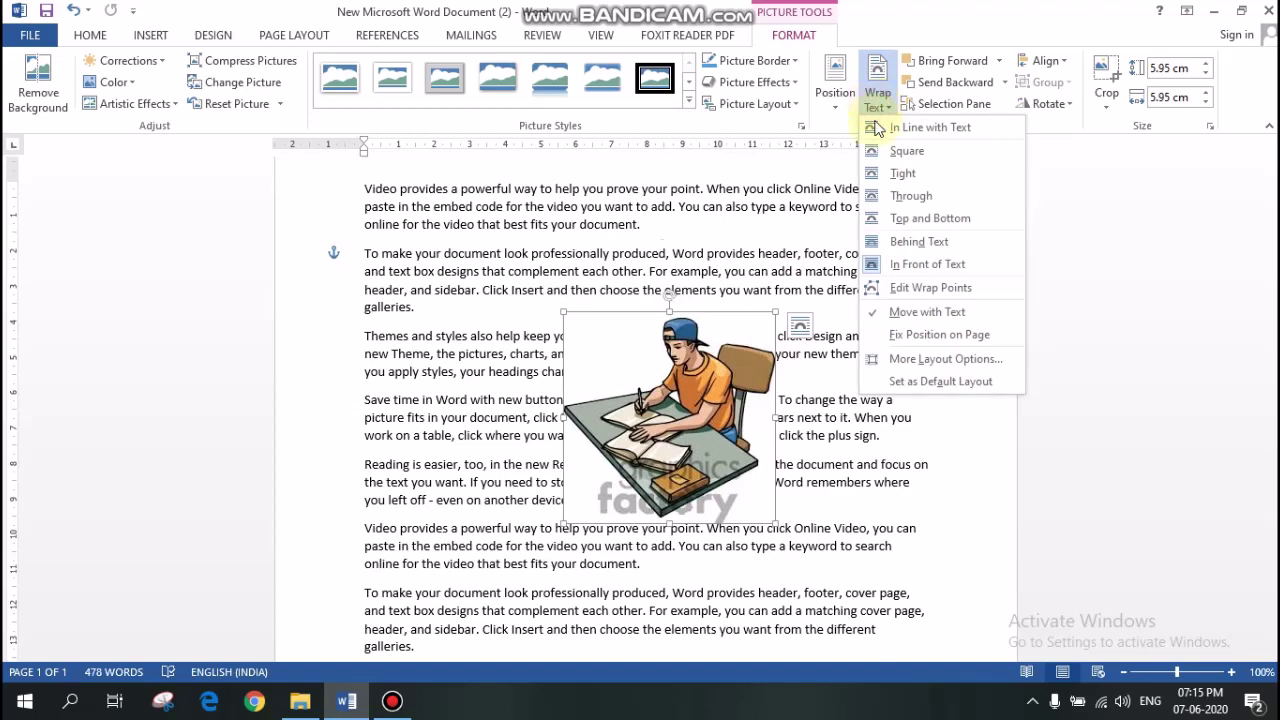
pyautogui.click(948, 244)
pyautogui.click(949, 244)
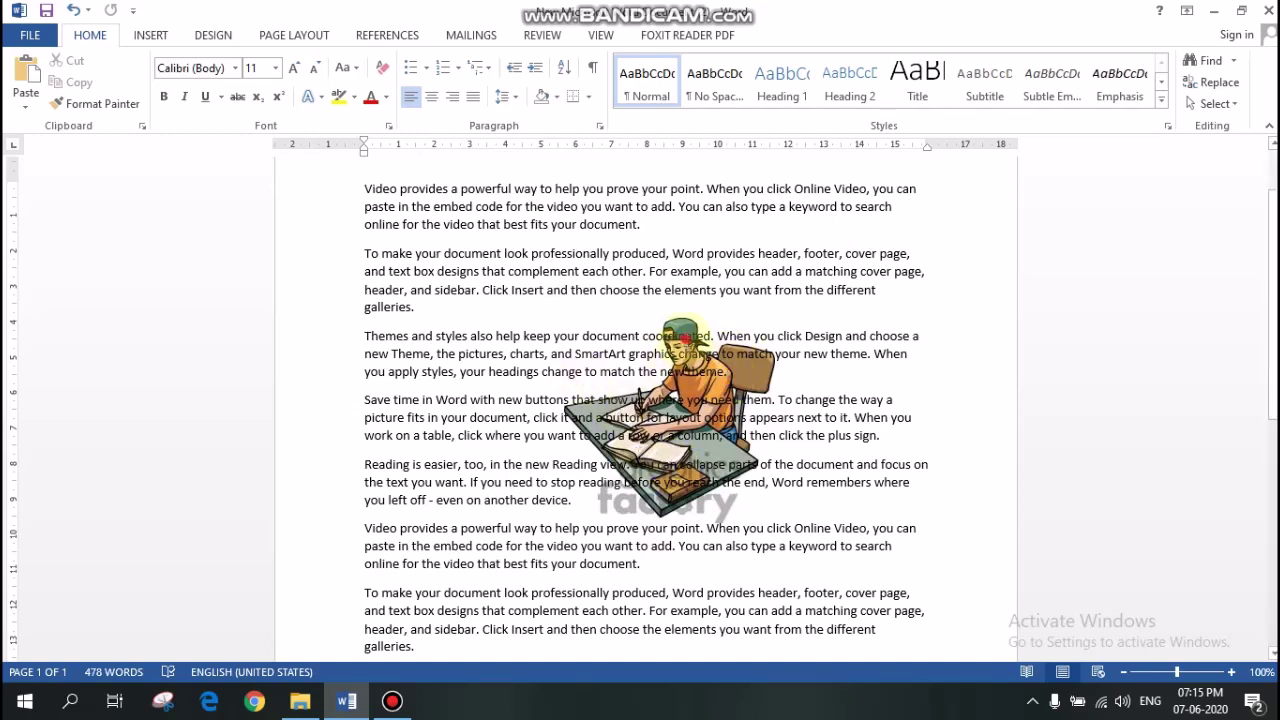
# Set the picture's text wrapping to Square and nudge the picture slightly within the third and fourth paragraphs
pyautogui.click(671, 312)
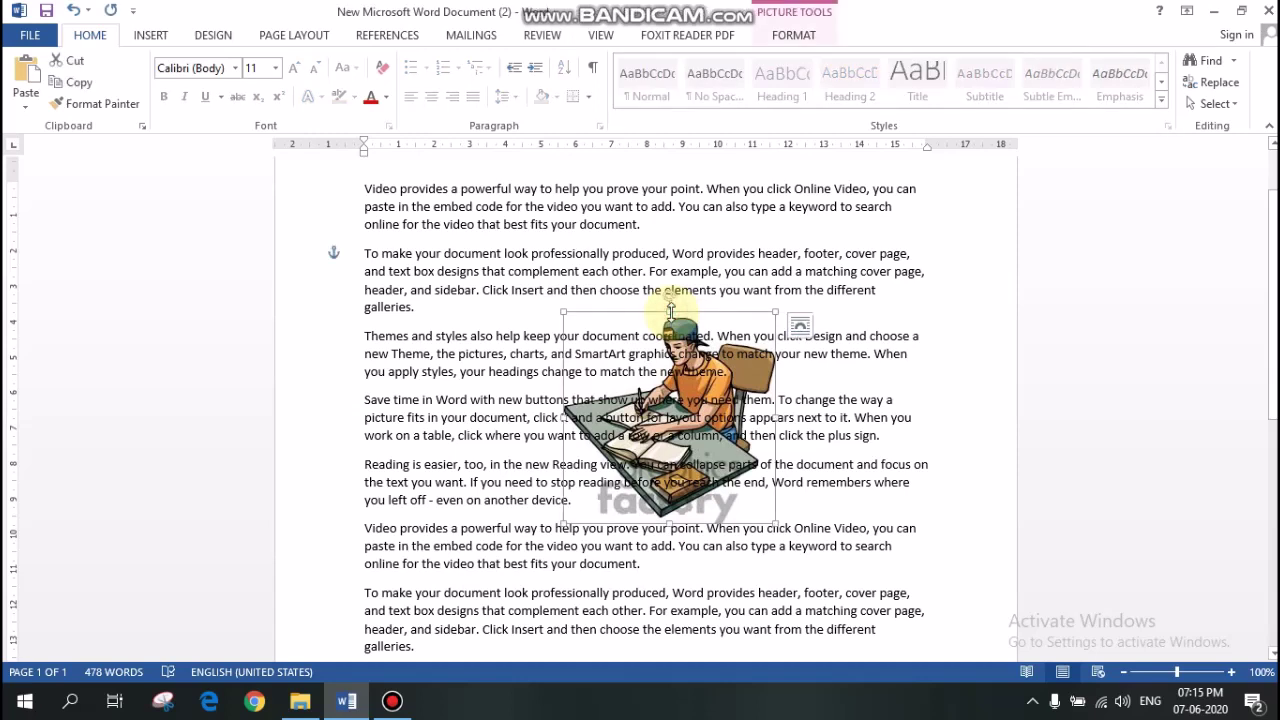
pyautogui.click(794, 38)
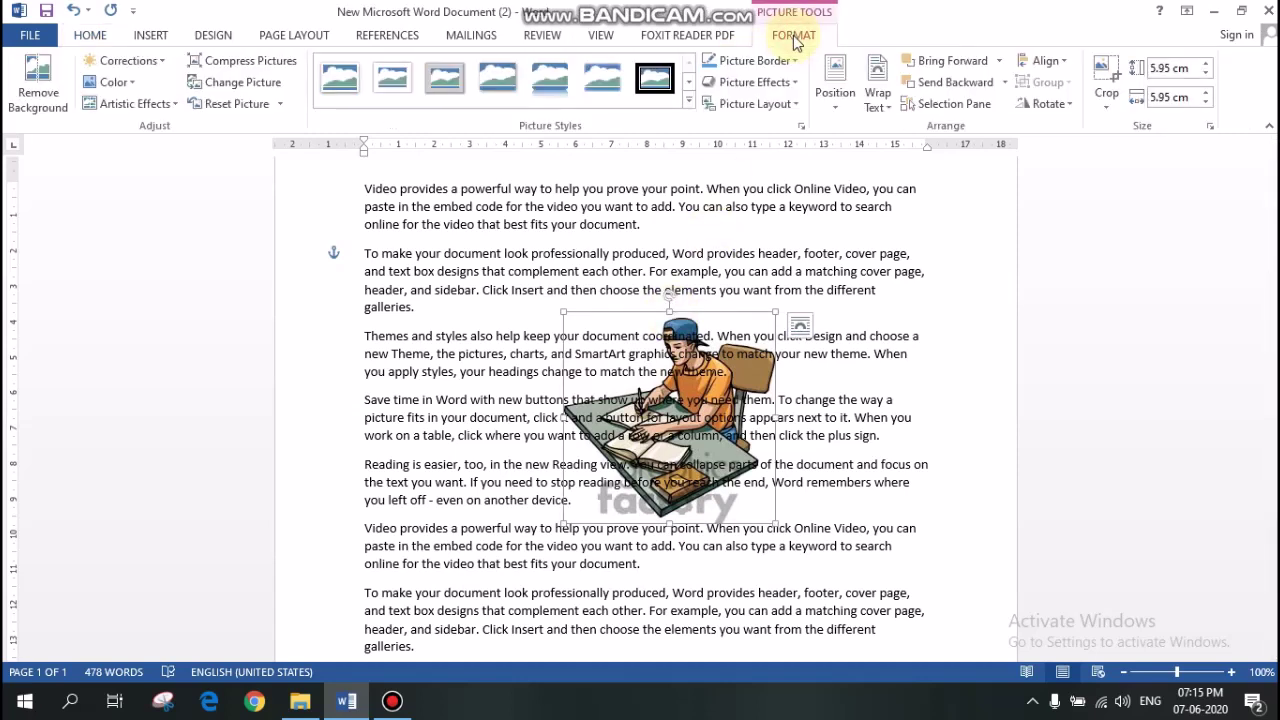
pyautogui.click(880, 100)
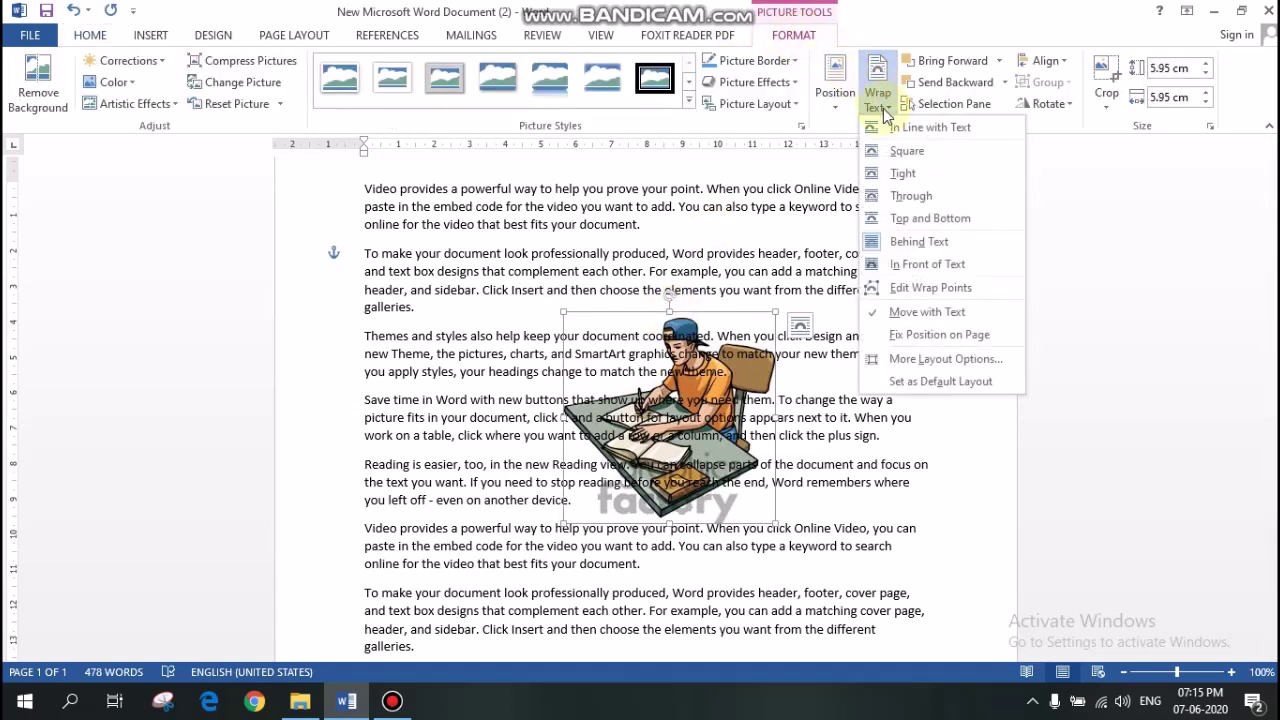
pyautogui.click(896, 149)
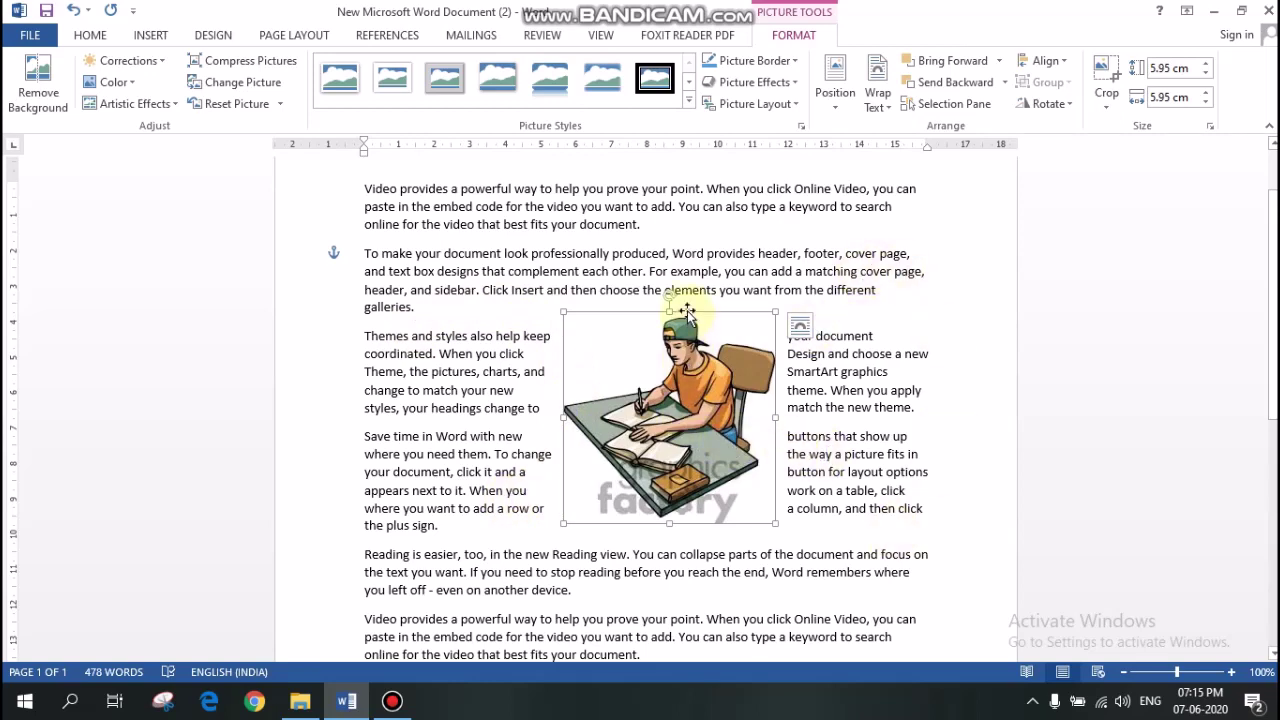
pyautogui.moveTo(686, 312)
pyautogui.mouseDown()
pyautogui.moveTo(651, 213)
pyautogui.moveTo(690, 480)
pyautogui.moveTo(590, 357)
pyautogui.moveTo(715, 349)
pyautogui.moveTo(639, 353)
pyautogui.moveTo(663, 200)
pyautogui.moveTo(691, 309)
pyautogui.mouseUp()
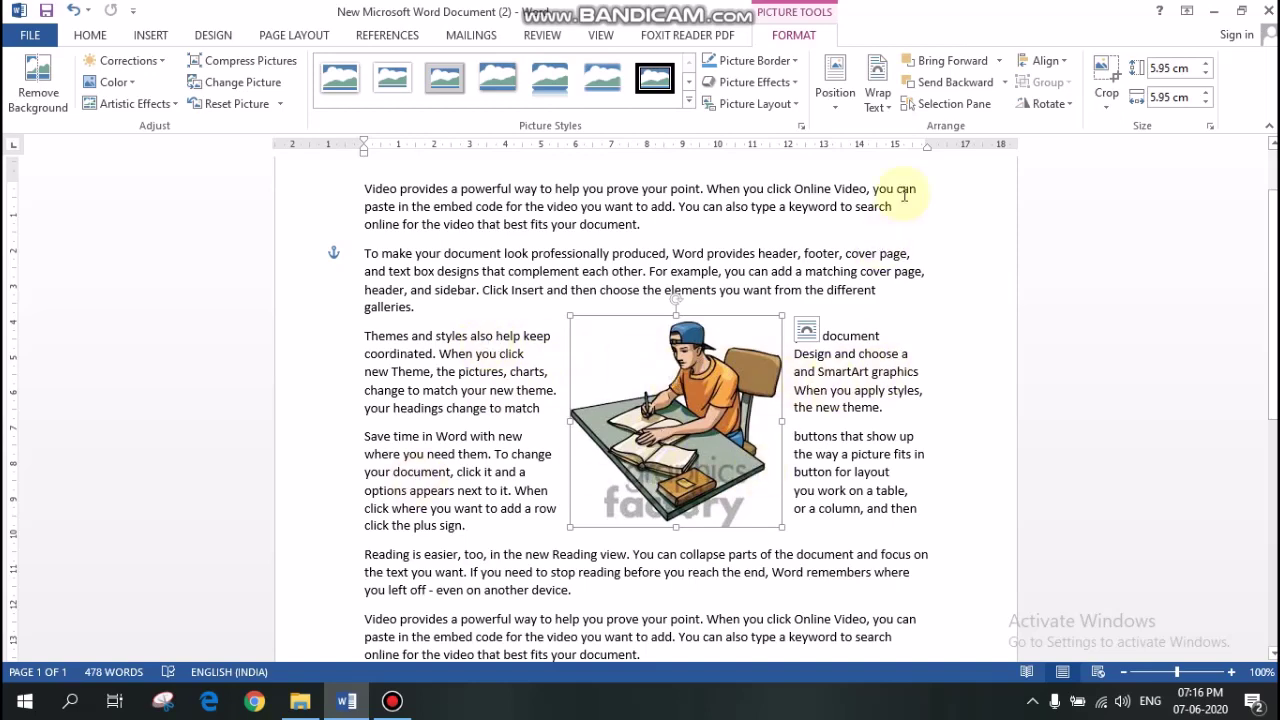
# Set the picture's text wrapping to Through
pyautogui.click(875, 105)
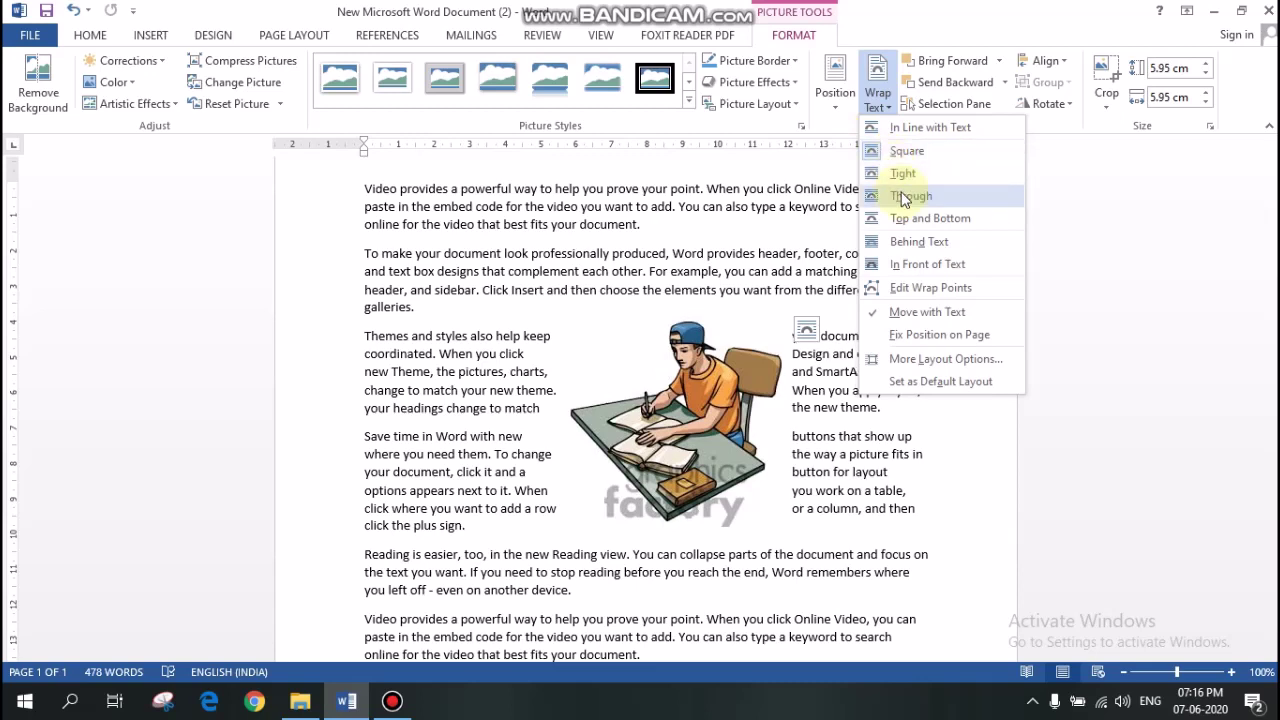
pyautogui.click(904, 197)
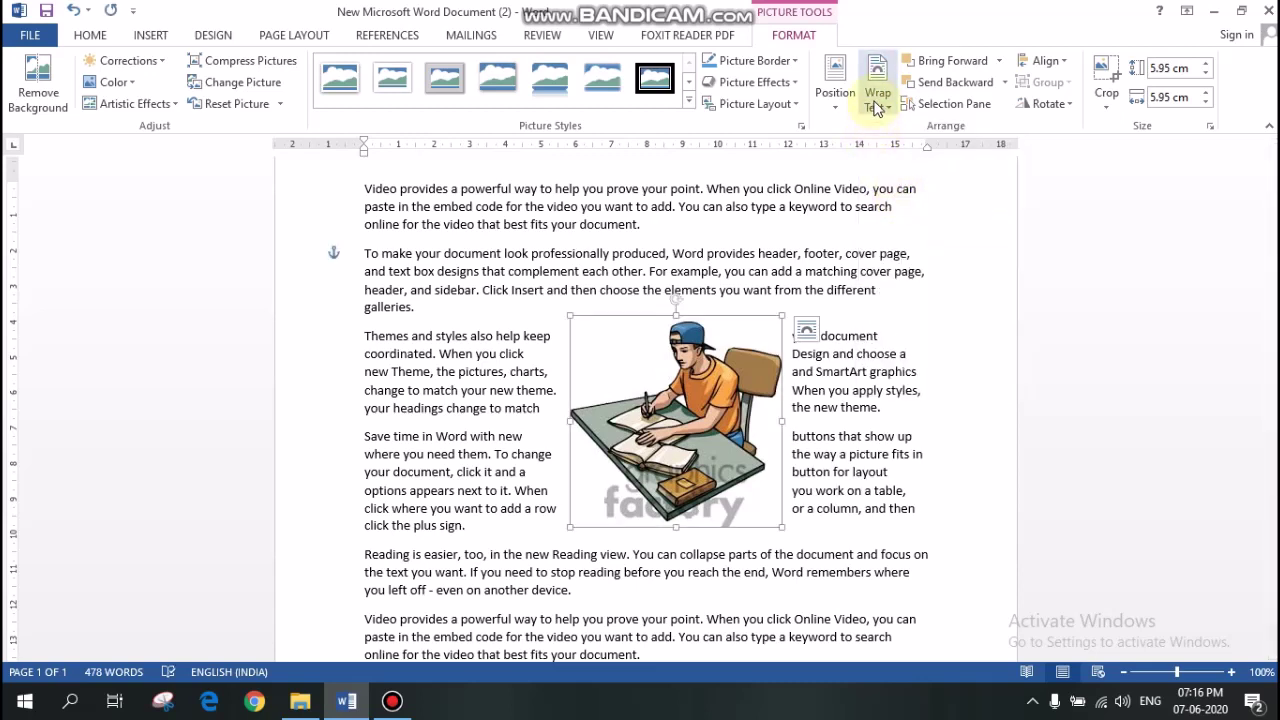
# Edit the picture's wrap points, pulling the upper-left point outward to the third line of the second paragraph
pyautogui.click(876, 106)
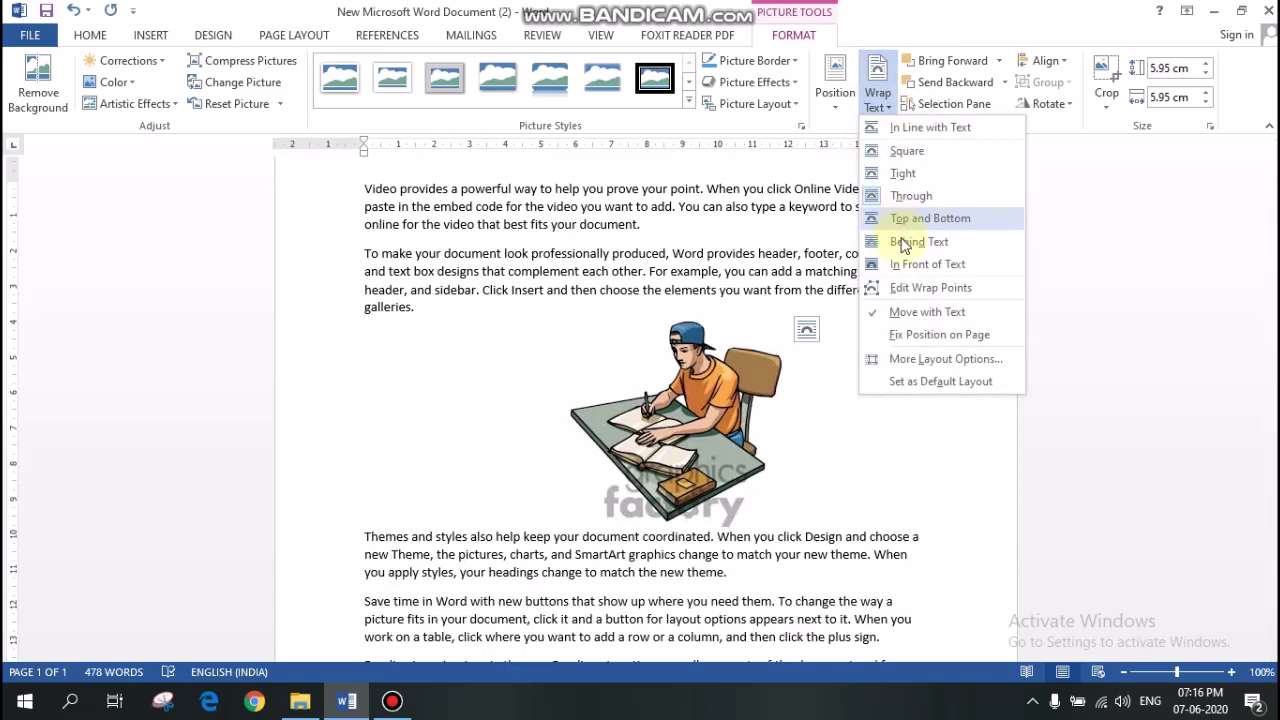
pyautogui.click(914, 287)
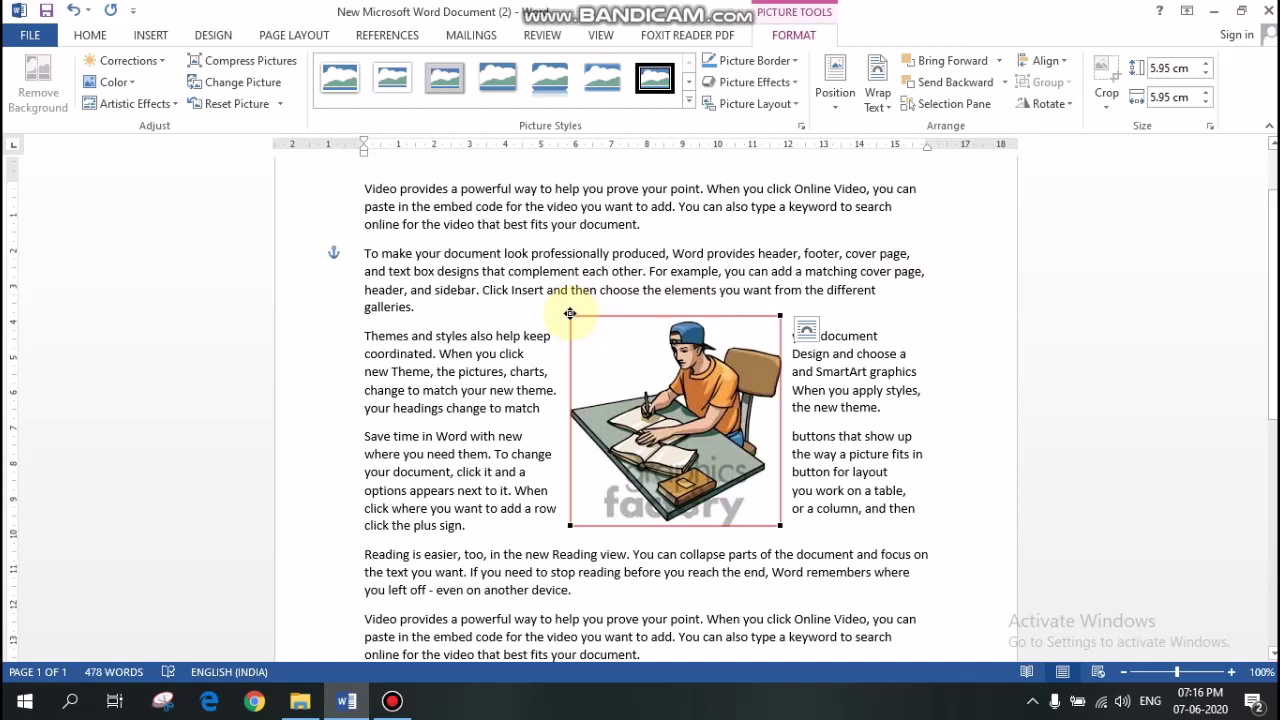
pyautogui.moveTo(570, 313); pyautogui.dragTo(613, 340)
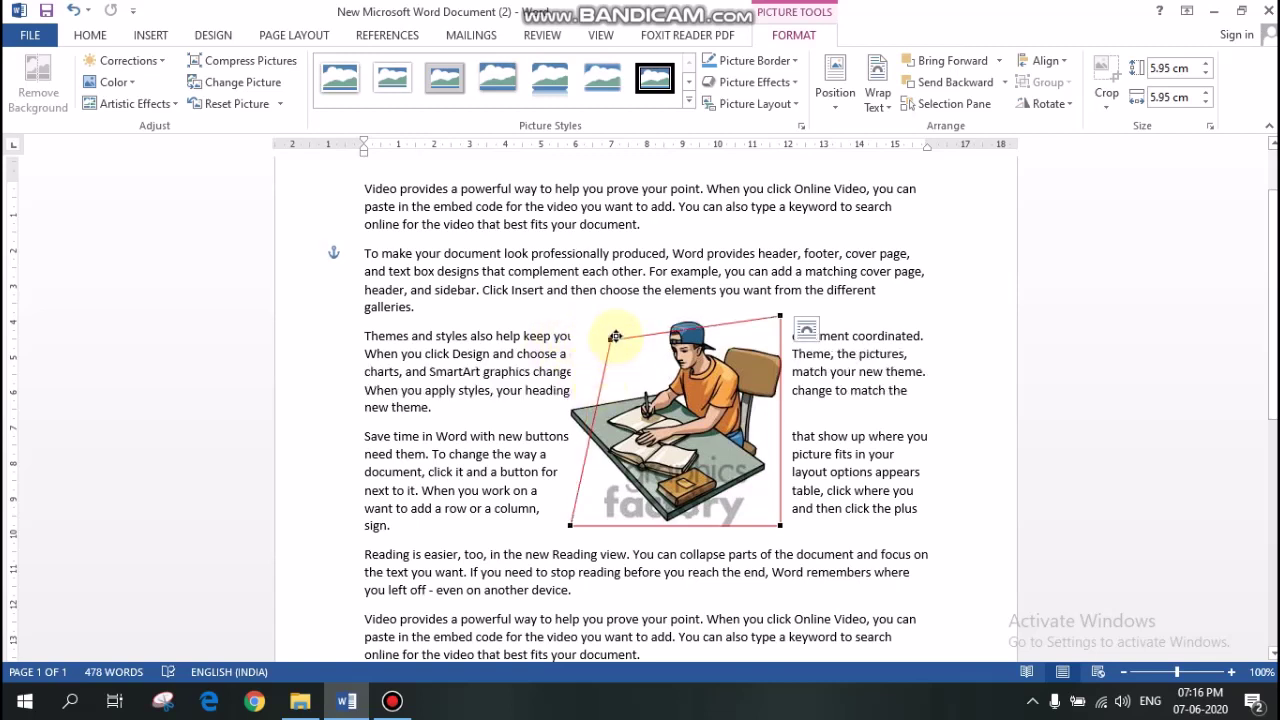
pyautogui.moveTo(610, 340); pyautogui.dragTo(490, 285)
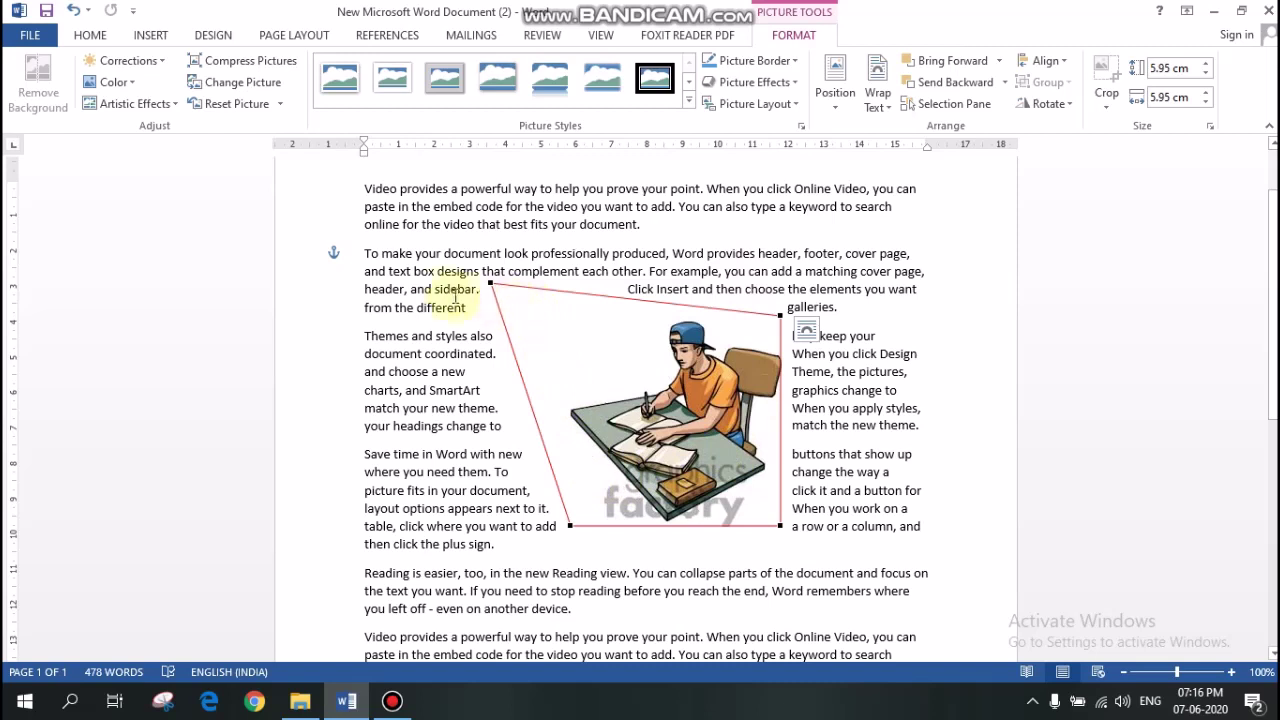
pyautogui.click(607, 228)
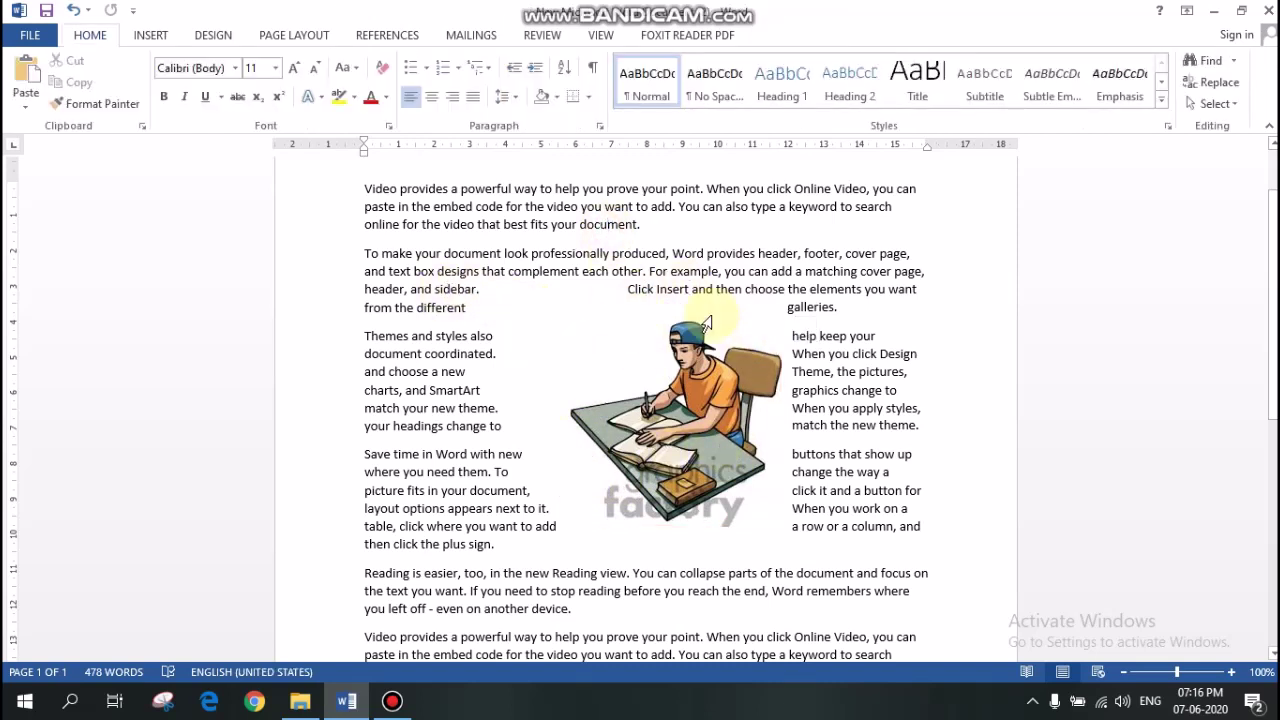
# Reselect the picture, reapply Through text wrapping and switch it to Tight
pyautogui.click(643, 367)
pyautogui.click(880, 98)
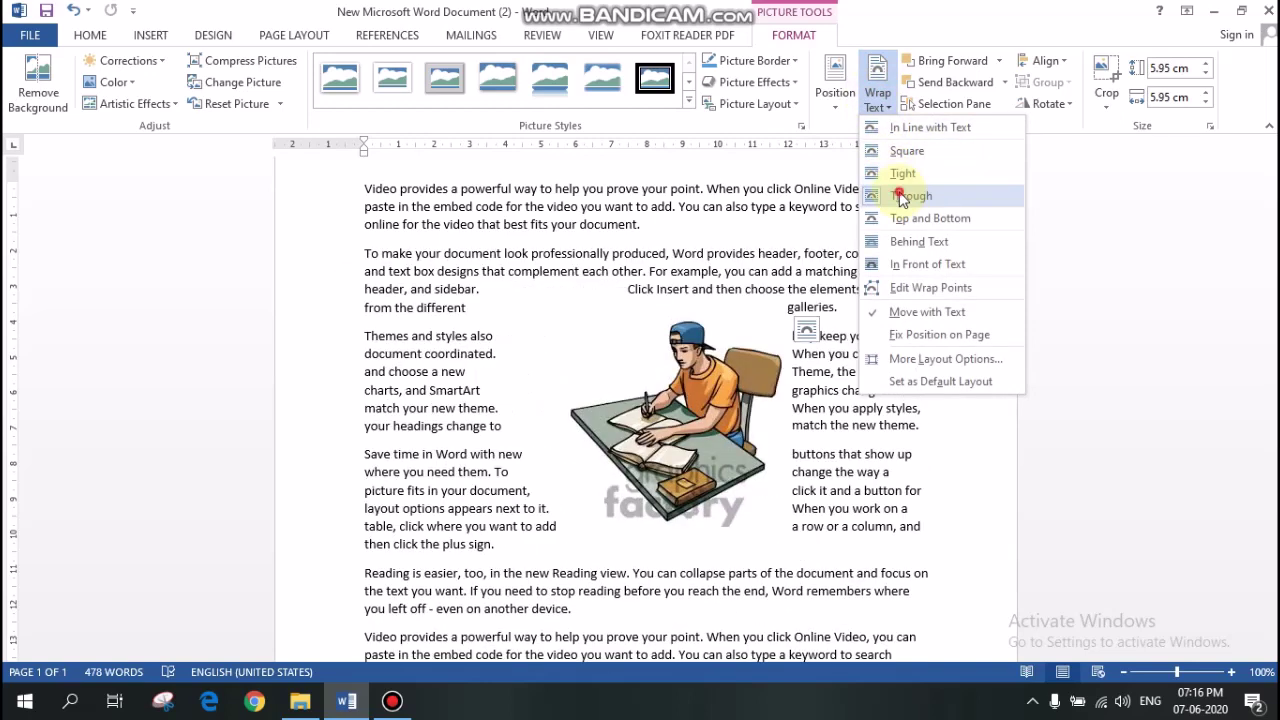
pyautogui.click(903, 195)
pyautogui.click(878, 100)
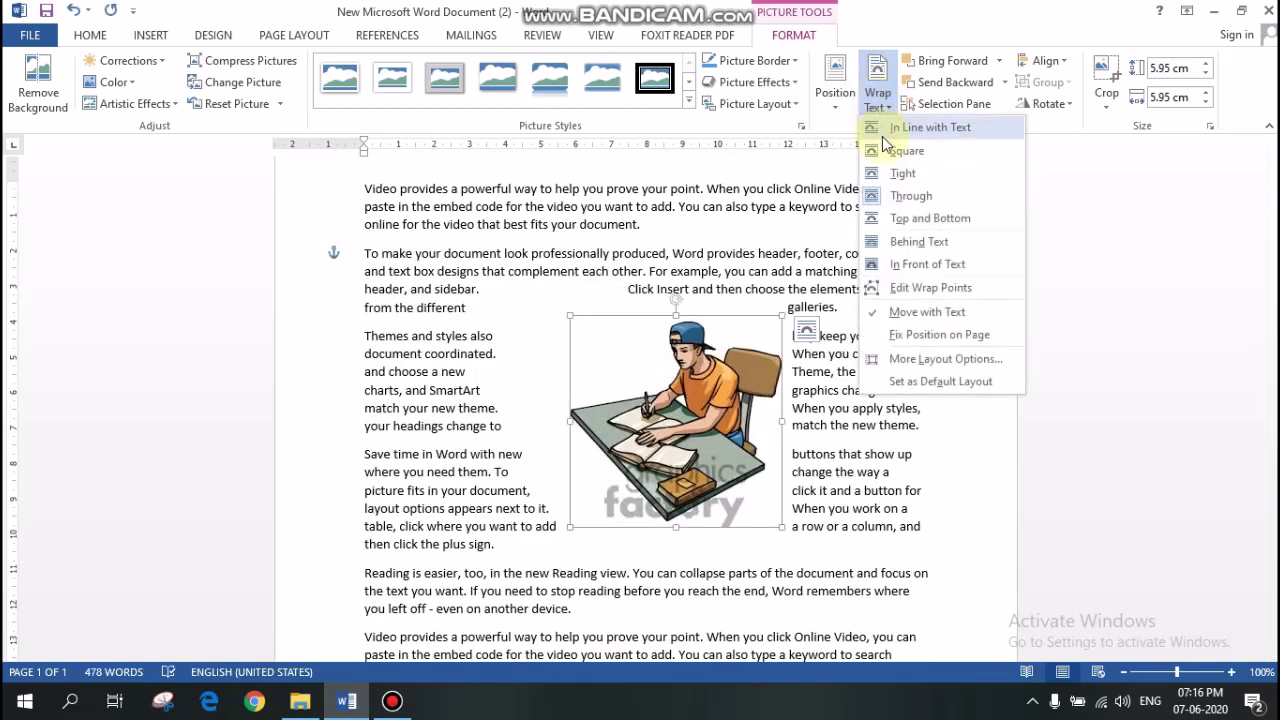
# Edit the picture's wrap points, pulling the upper-right point outward to the first line of the second paragraph
pyautogui.click(873, 100)
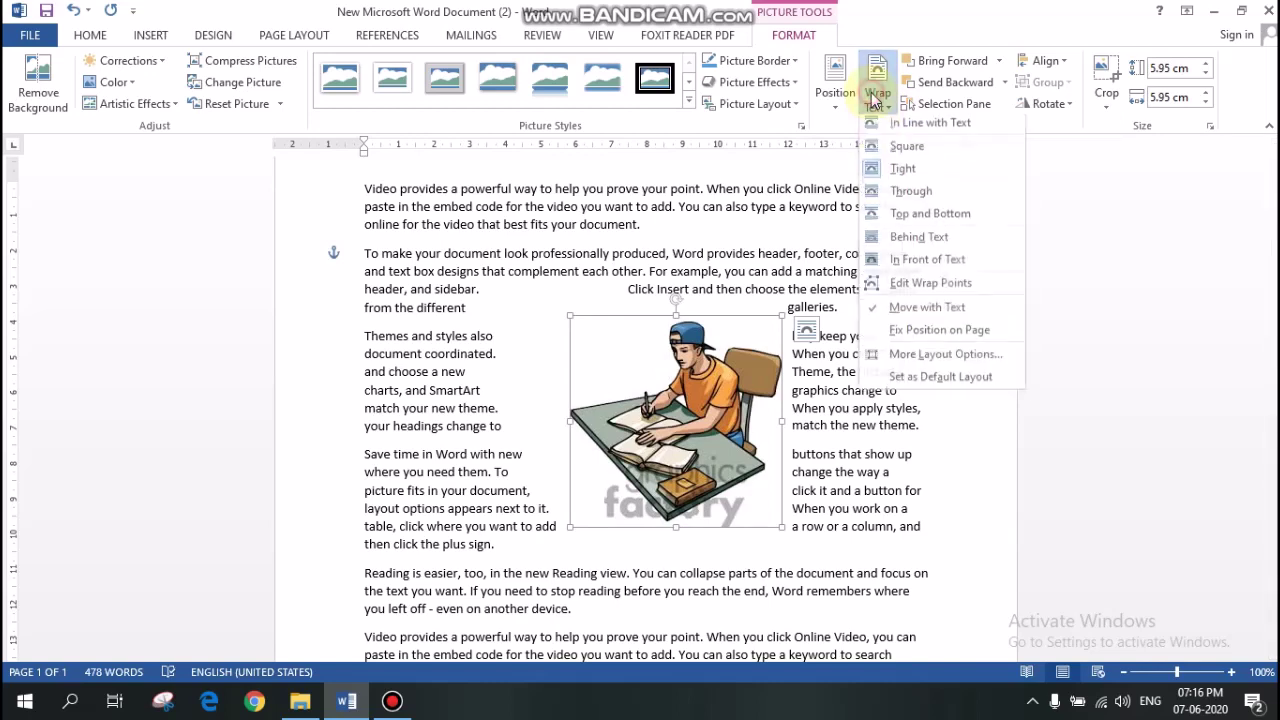
pyautogui.click(914, 289)
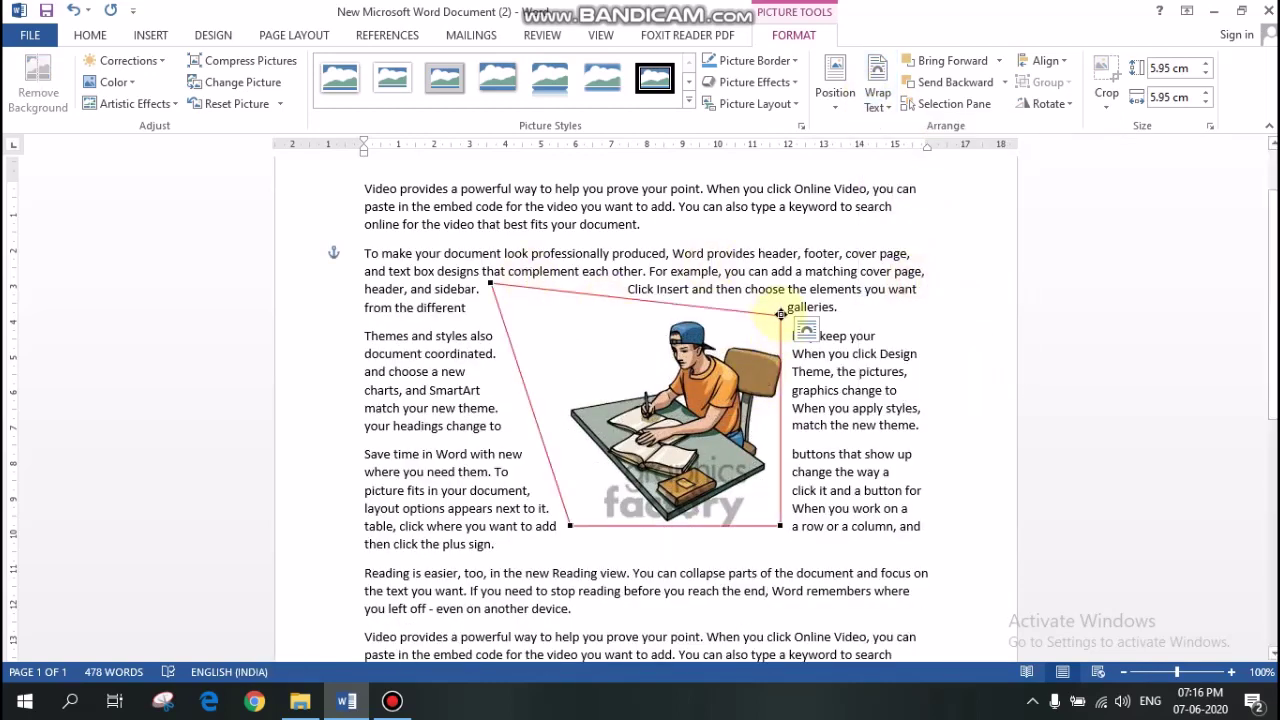
pyautogui.moveTo(780, 317); pyautogui.dragTo(835, 254)
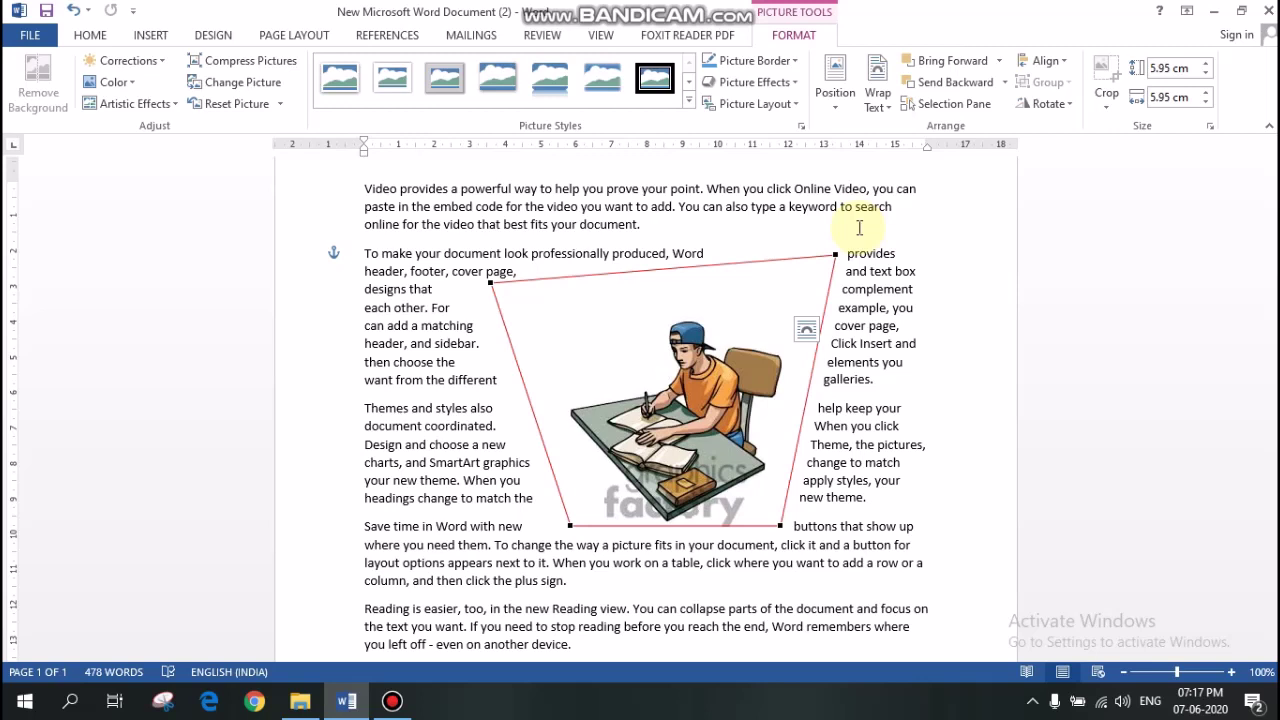
pyautogui.click(875, 325)
# Set the picture's text wrapping to Top and Bottom and move it below the first line of the third paragraph
pyautogui.click(720, 408)
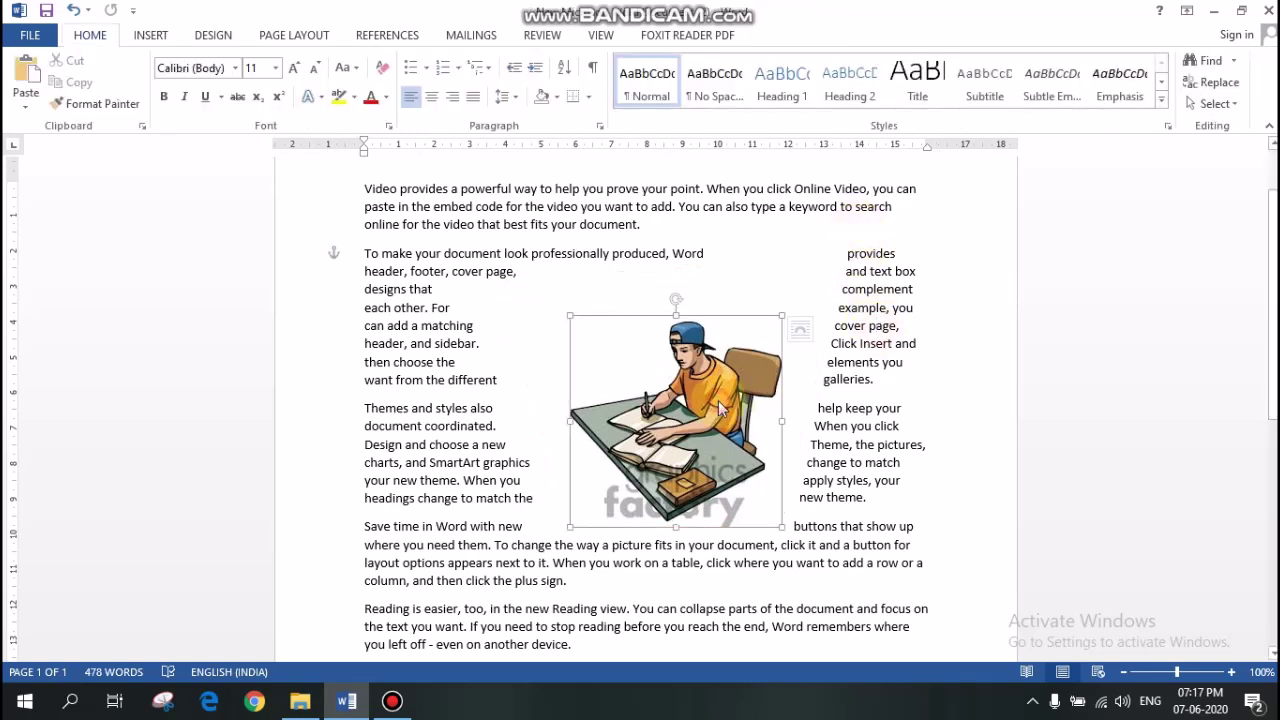
pyautogui.click(879, 100)
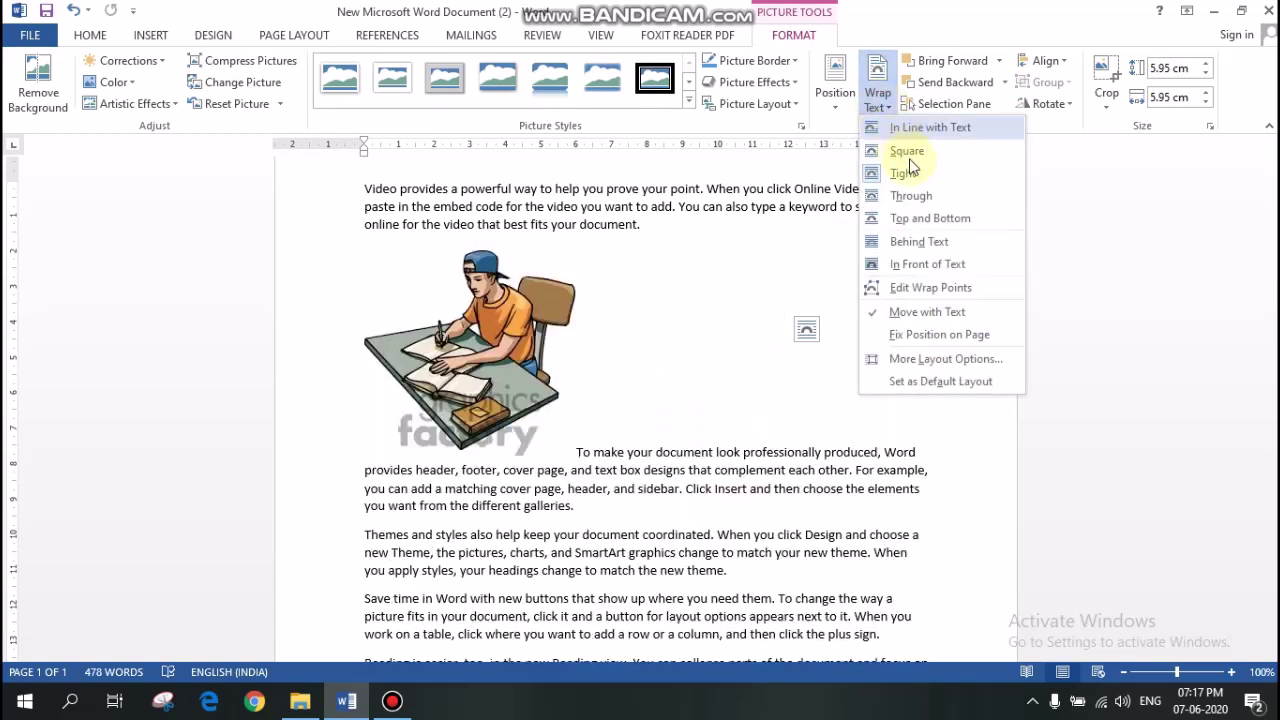
pyautogui.click(929, 226)
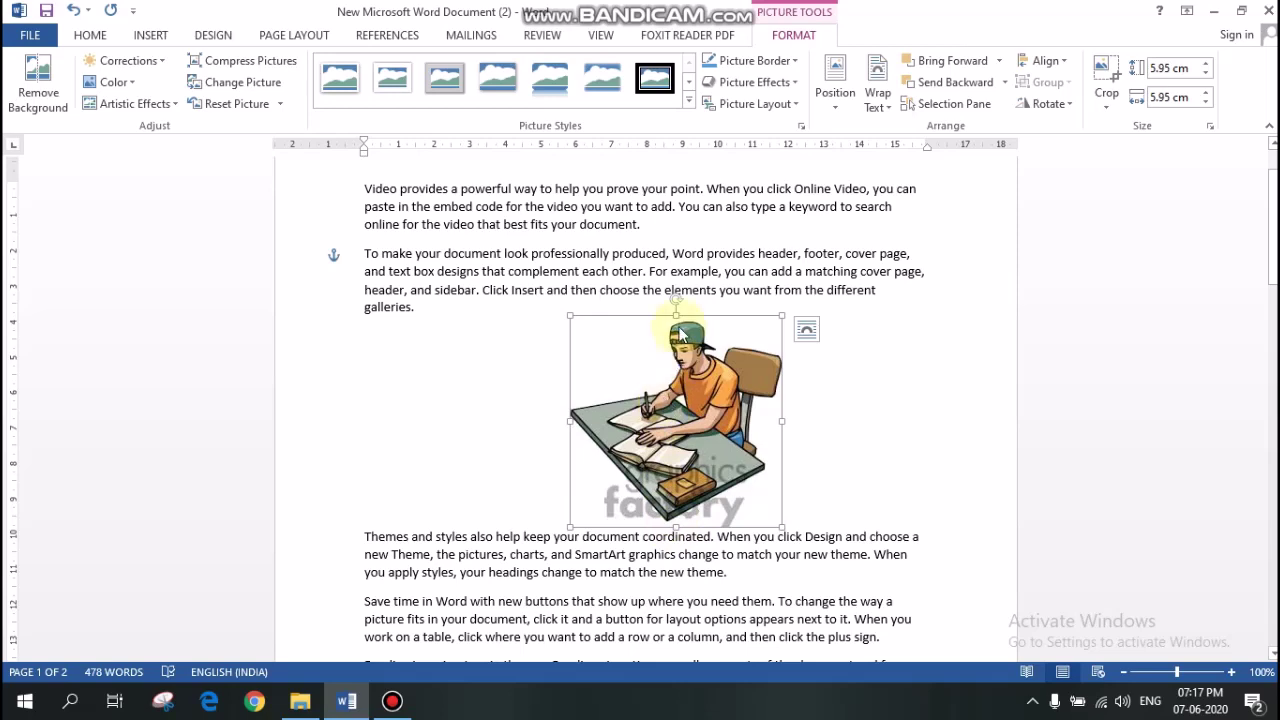
pyautogui.moveTo(643, 309); pyautogui.dragTo(649, 251)
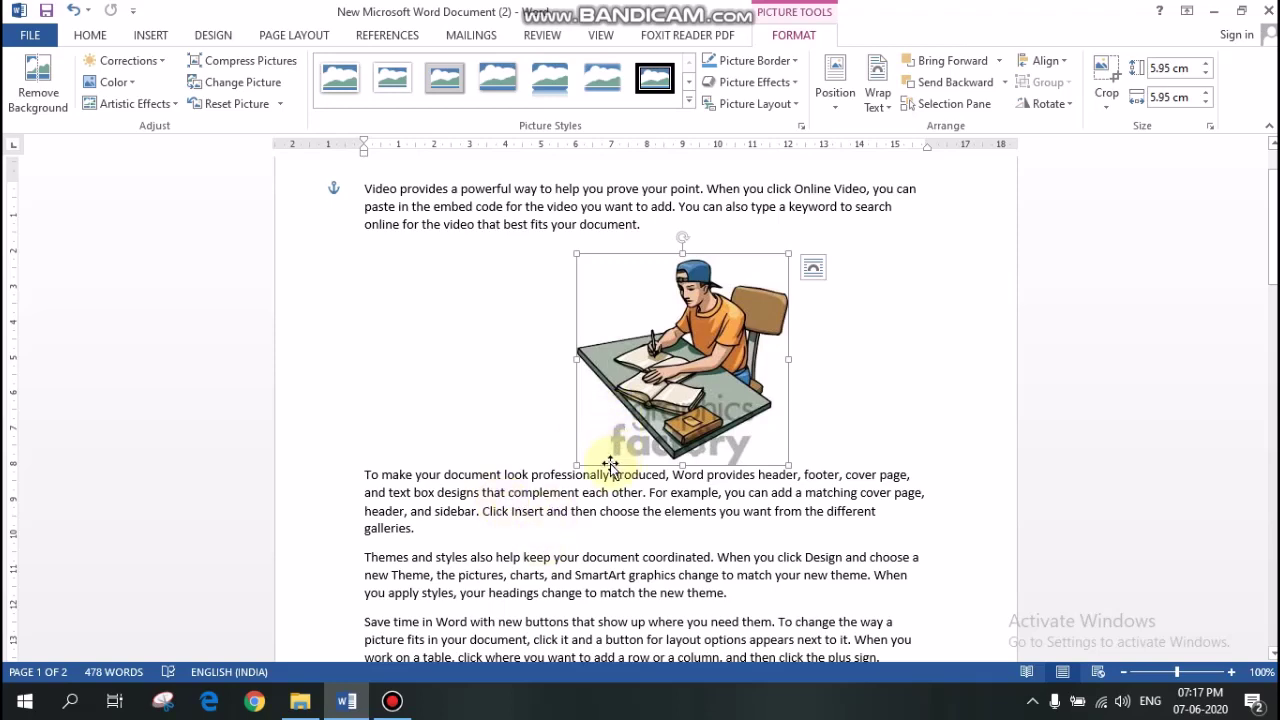
pyautogui.moveTo(611, 463); pyautogui.dragTo(598, 566)
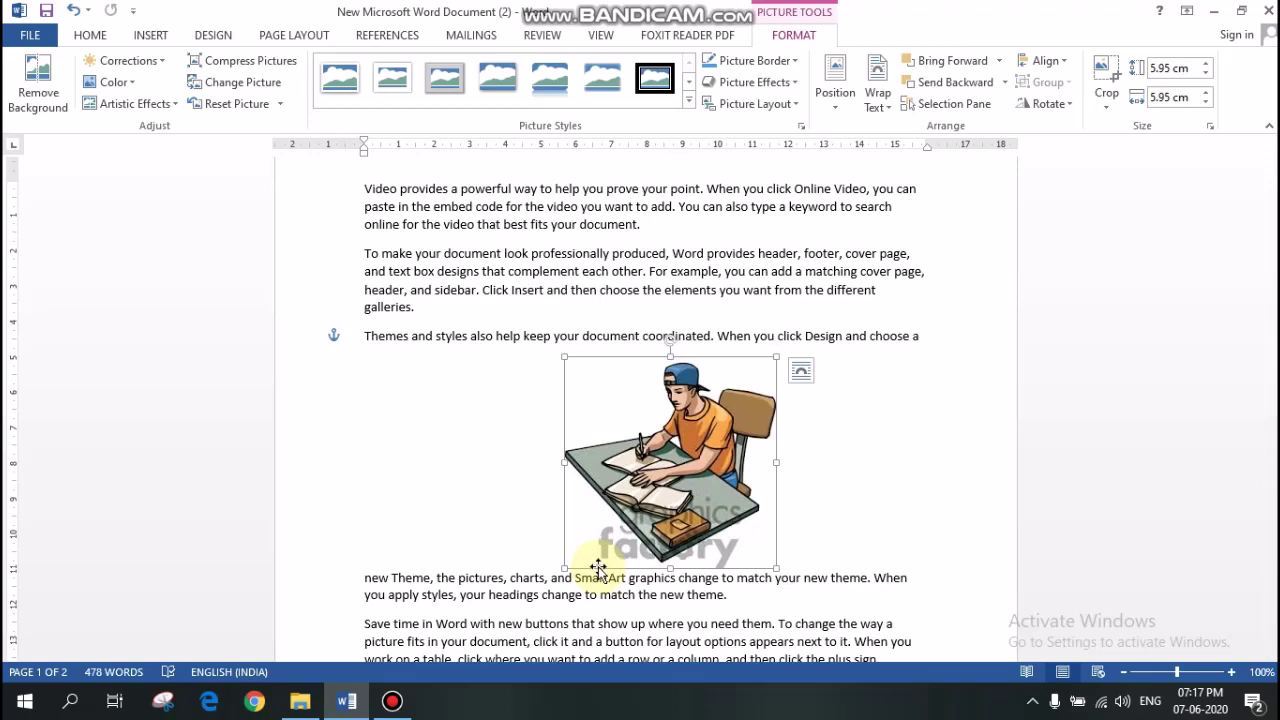
# Set the picture's top distance from text to 3.1 cm in the advanced layout options
pyautogui.click(880, 94)
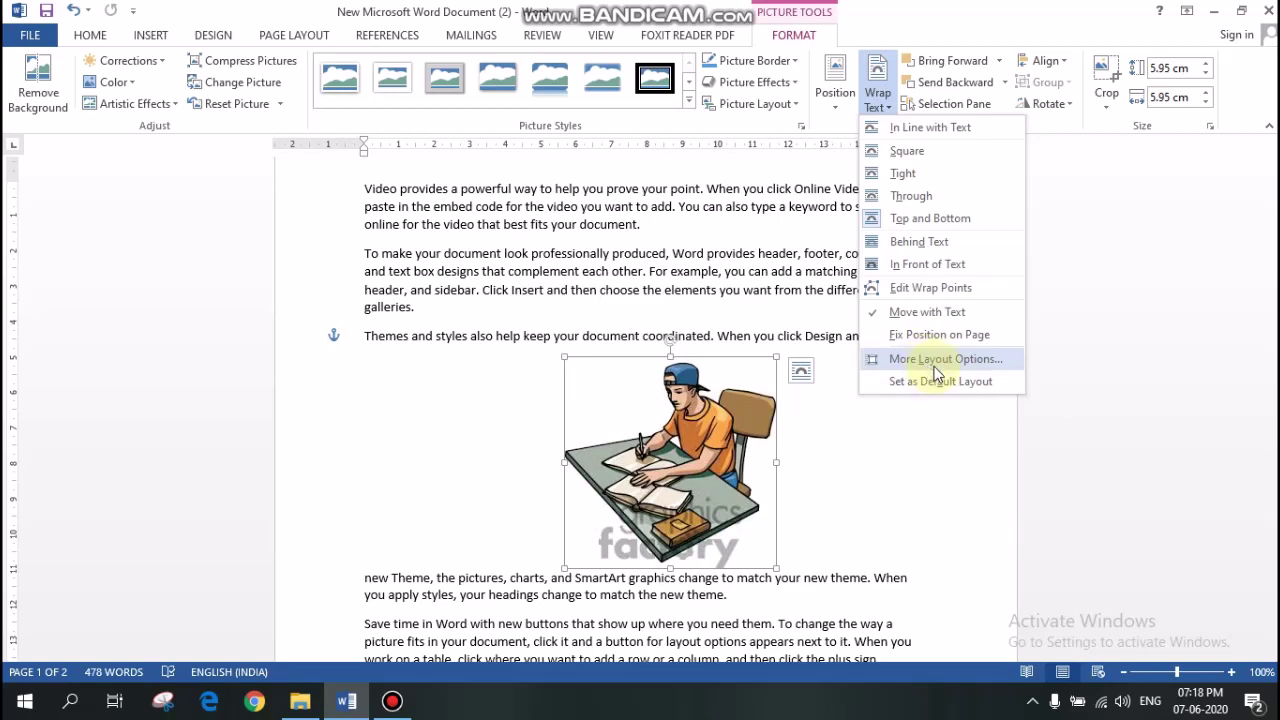
pyautogui.click(935, 367)
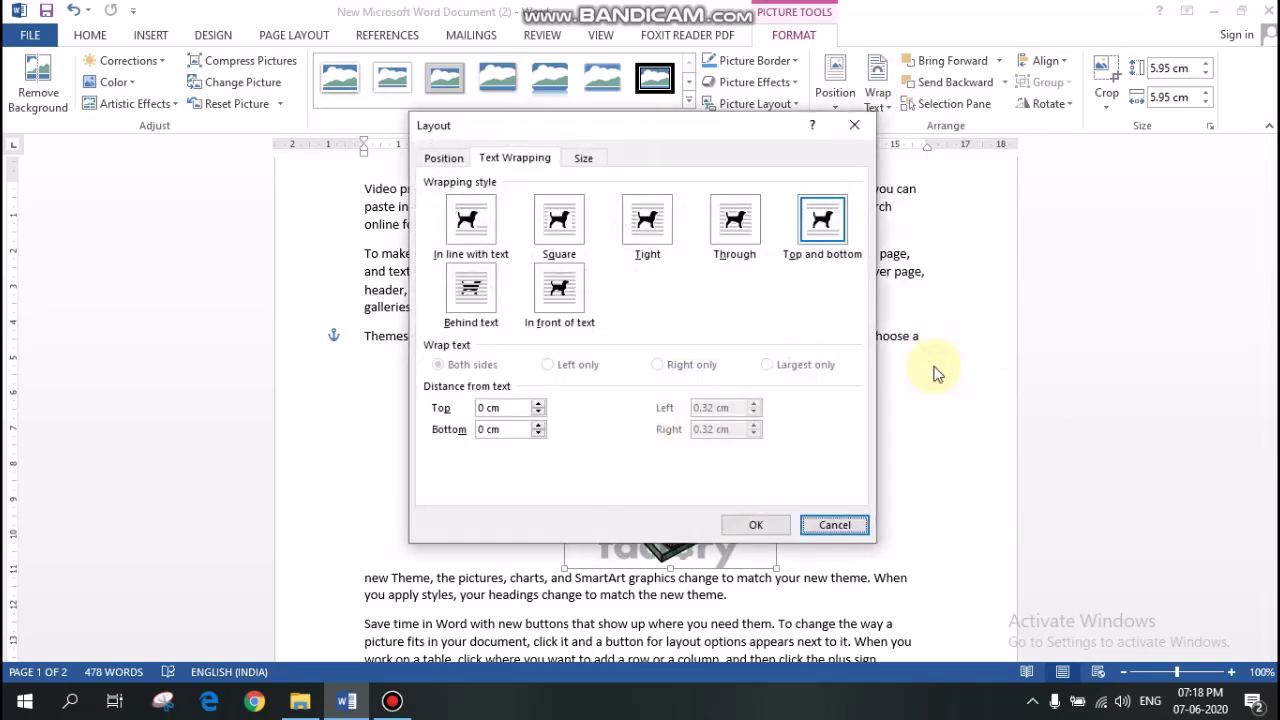
pyautogui.moveTo(733, 125); pyautogui.dragTo(1020, 37)
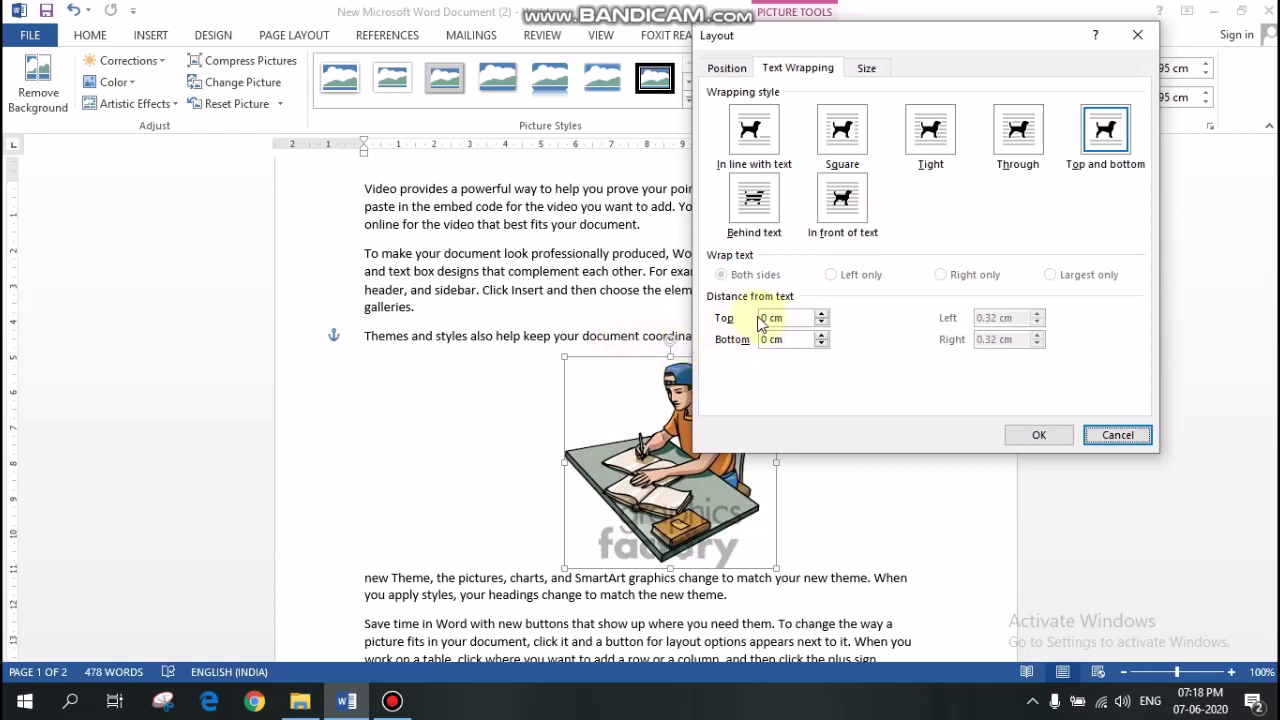
pyautogui.click(821, 314)
pyautogui.click(821, 314)
pyautogui.click(821, 314)
pyautogui.click(821, 314)
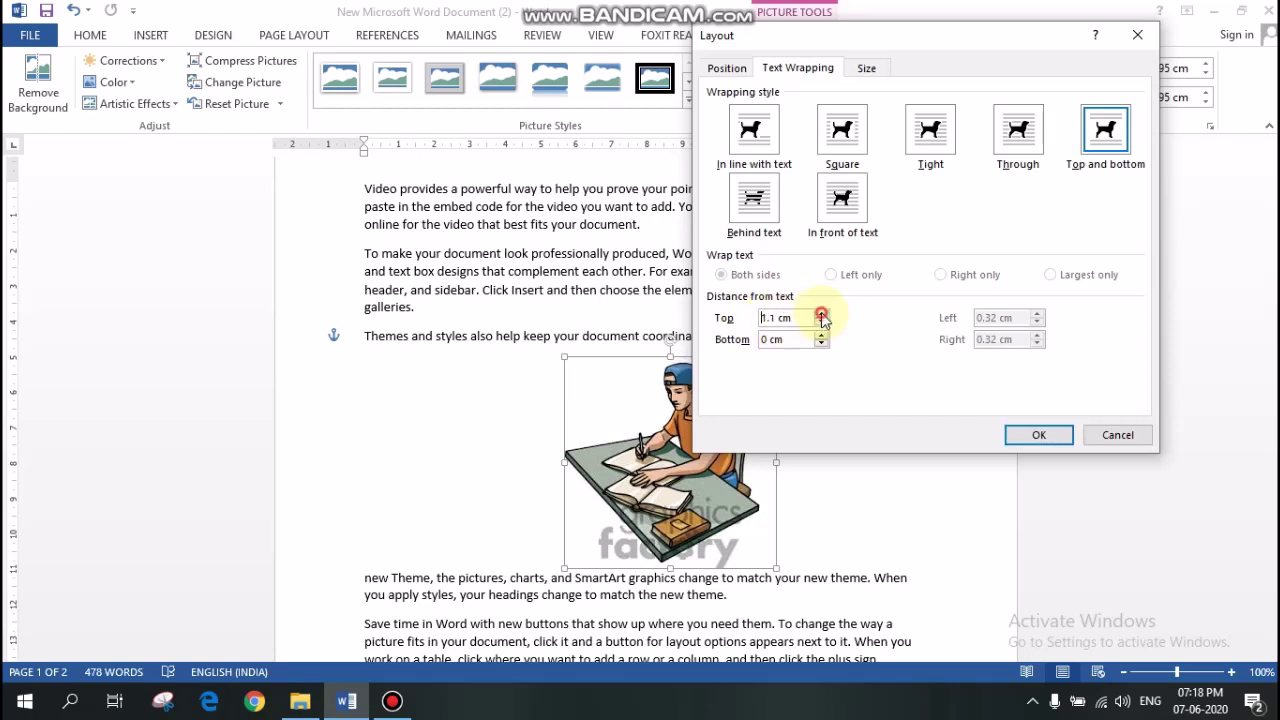
pyautogui.click(821, 314)
pyautogui.click(821, 314)
pyautogui.click(821, 314)
pyautogui.click(821, 314)
pyautogui.click(821, 314)
pyautogui.click(821, 314)
pyautogui.click(821, 314)
pyautogui.click(821, 314)
pyautogui.click(821, 314)
pyautogui.click(821, 314)
pyautogui.click(1037, 435)
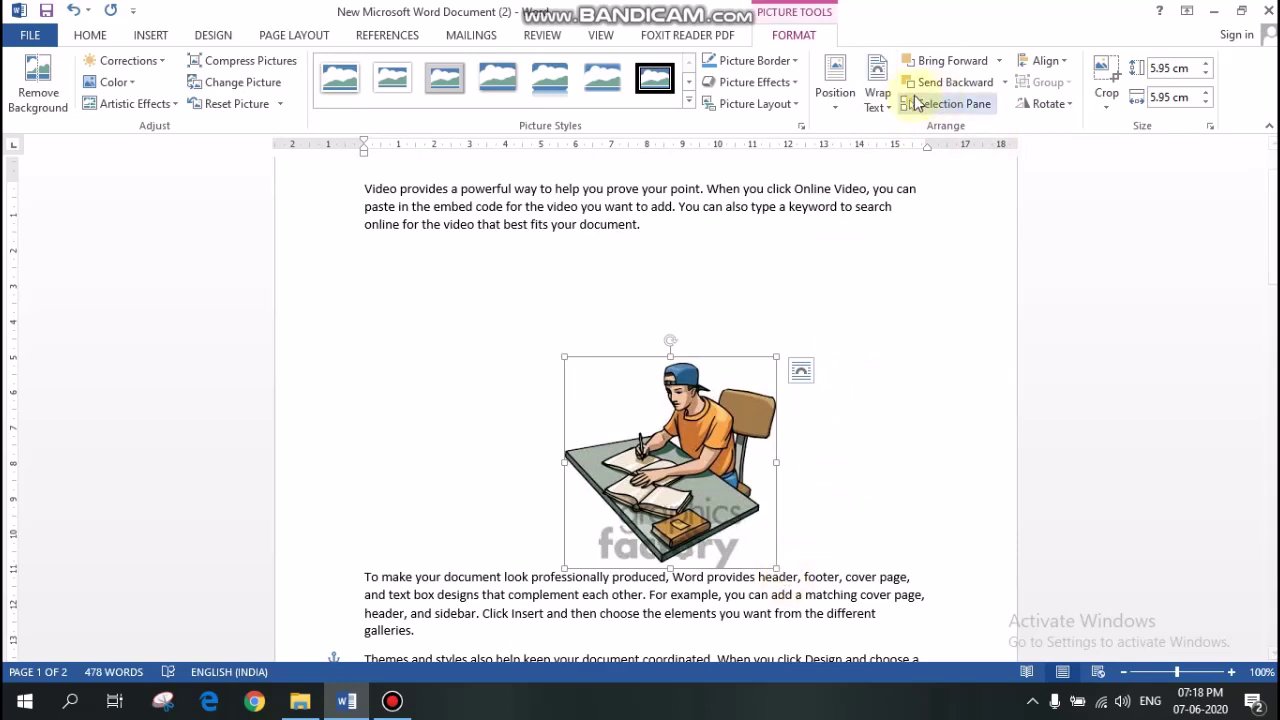
# Set the picture's bottom distance from text to 2.2 cm in the advanced layout options
pyautogui.click(882, 100)
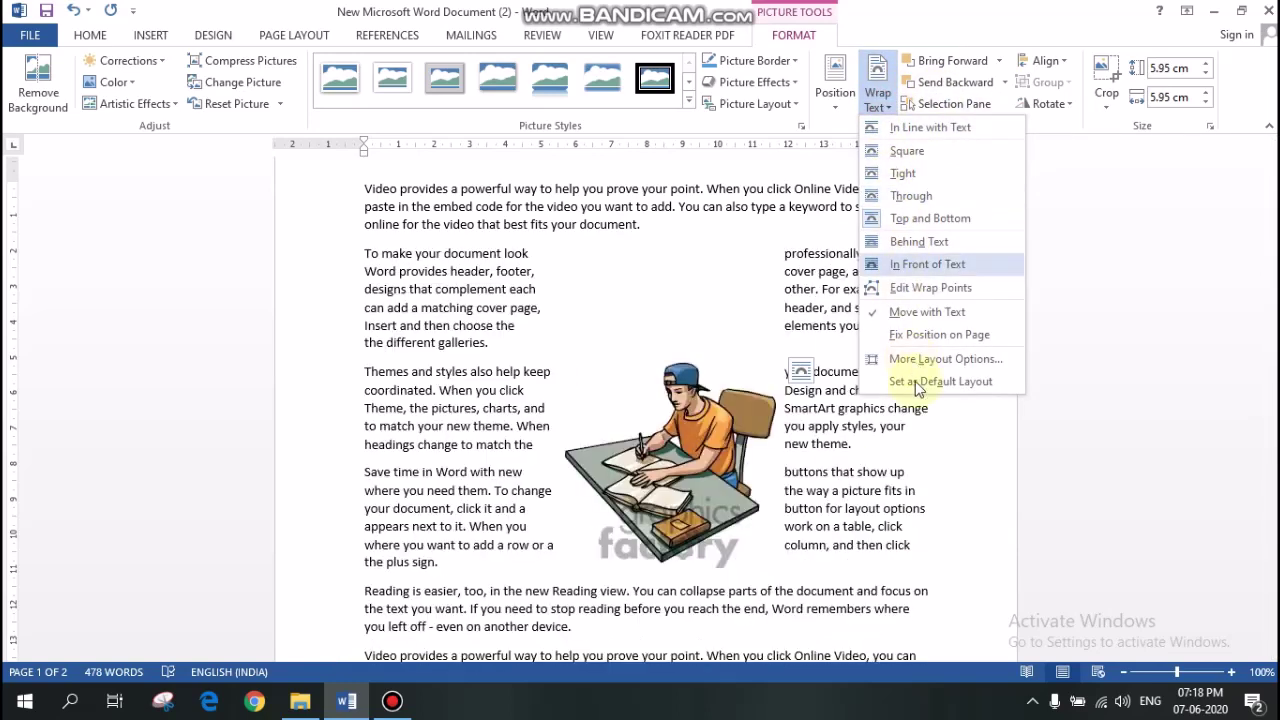
pyautogui.click(915, 359)
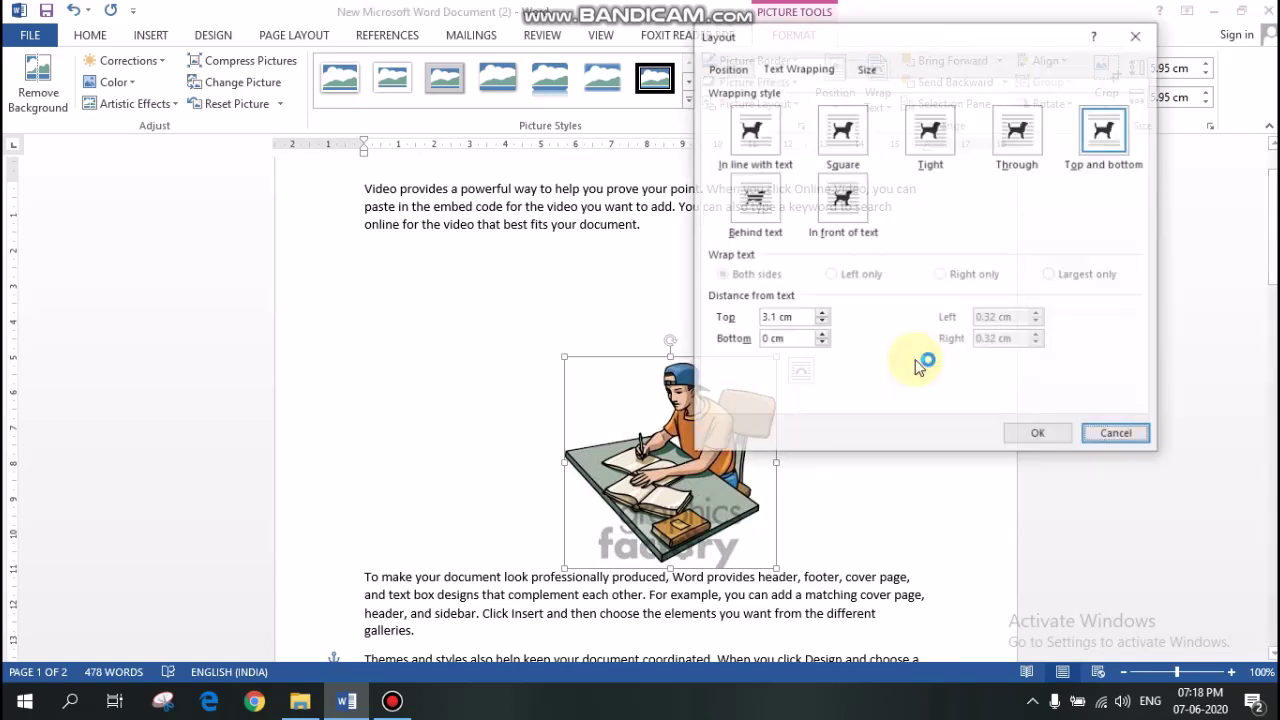
pyautogui.click(822, 335)
pyautogui.click(822, 335)
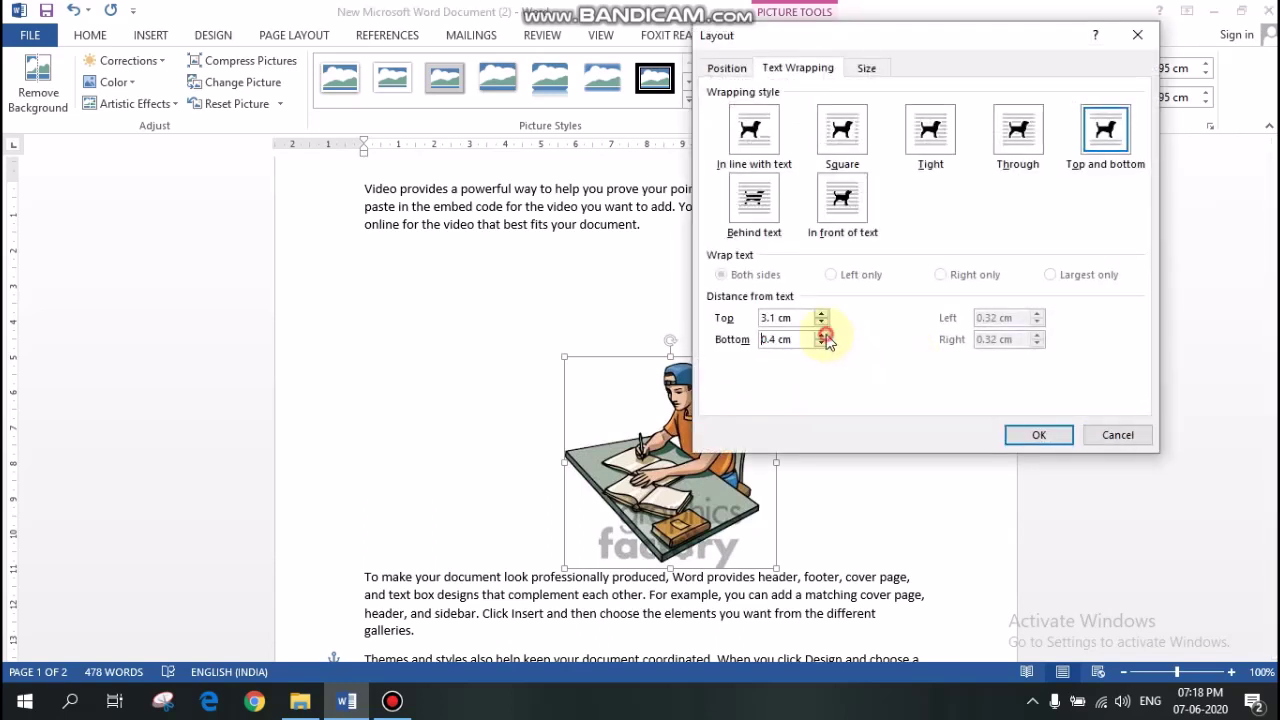
pyautogui.click(822, 335)
pyautogui.click(822, 335)
pyautogui.click(822, 335)
pyautogui.click(822, 335)
pyautogui.click(822, 335)
pyautogui.click(822, 335)
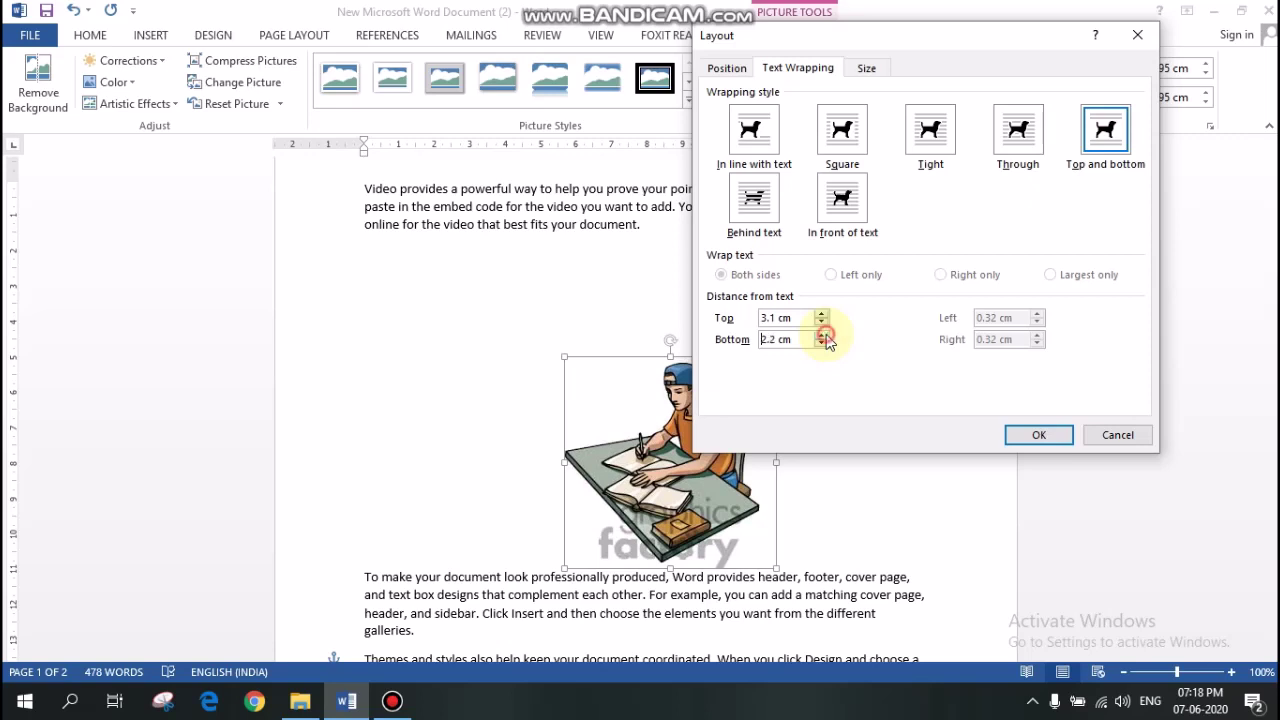
pyautogui.click(1040, 439)
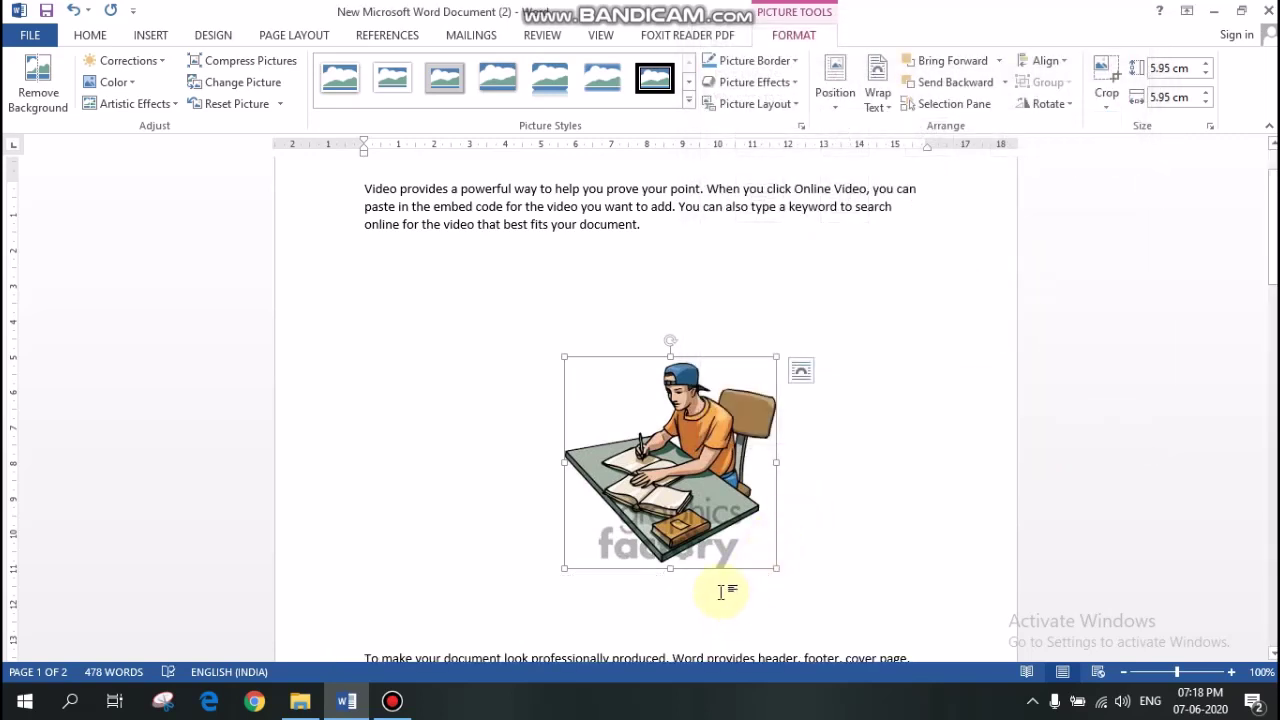